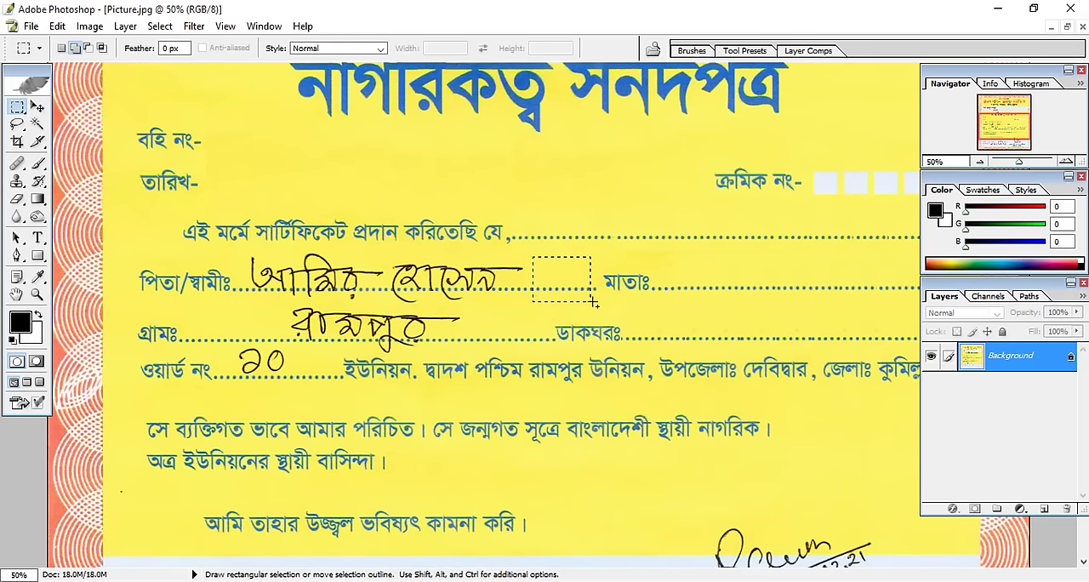
Cover the handwritten father's name, village and ward number entries with copies of a selected patch of the dotted line and background.
key("v")
key("m")
key("v")
mouse_move(333, 247)
left_mouse_down()
mouse_move(424, 276)
mouse_move(364, 267)
left_mouse_up()
mouse_move(472, 304)
left_mouse_down()
mouse_move(546, 355)
mouse_move(454, 331)
left_mouse_up()
left_click_drag(455, 331, 387, 331)
mouse_move(387, 331)
left_mouse_down()
mouse_move(336, 331)
mouse_move(333, 391)
mouse_move(292, 367)
left_mouse_up()
left_click_drag(292, 367, 261, 367)
key("ctrl+d")
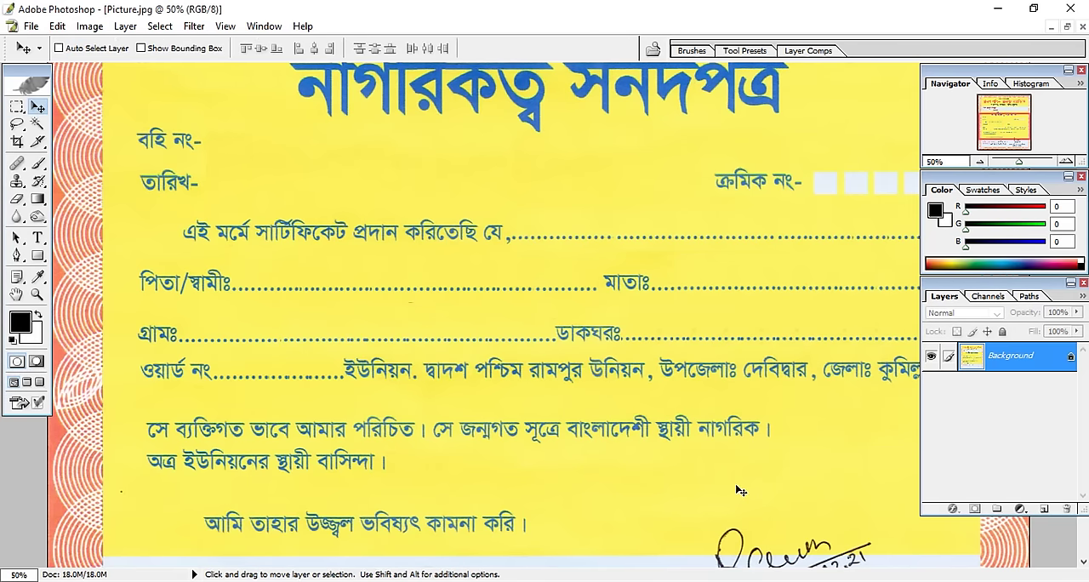
Brush along the father/husband and mother name line on the certificate.
key("z")
left_click(664, 247)
key("b")
mouse_move(447, 274)
left_mouse_down()
mouse_move(492, 294)
mouse_move(570, 290)
left_mouse_up()
left_click_drag(603, 264, 649, 283)
mouse_move(654, 259)
left_mouse_down()
mouse_move(687, 285)
mouse_move(711, 279)
left_mouse_up()
left_click_drag(705, 251, 737, 284)
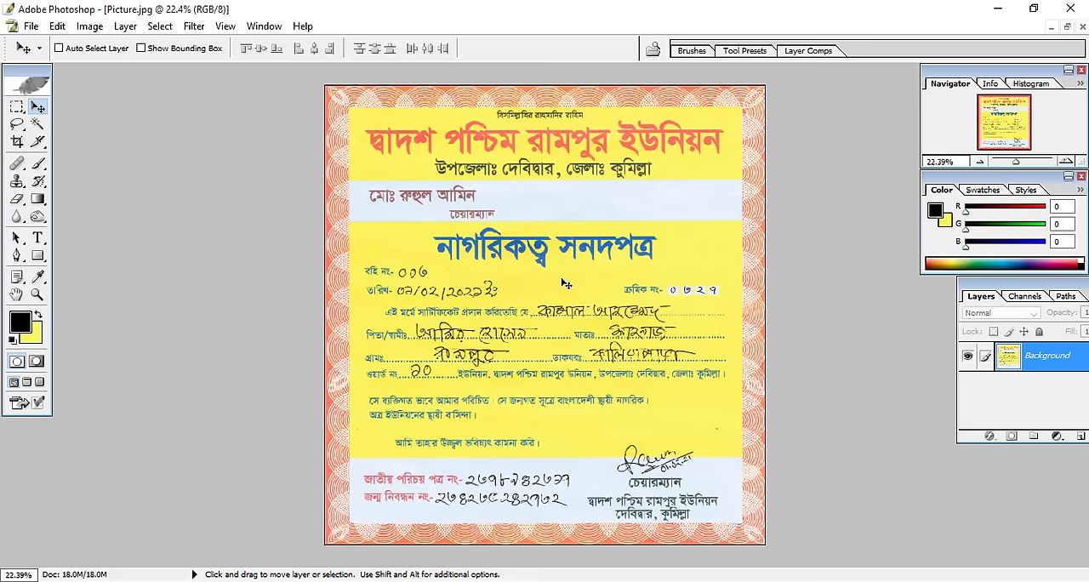
Cover the handwritten book number and date with copies of a blank yellow patch selected beside the date, and deselect.
scroll(576, 275, "up", 5)
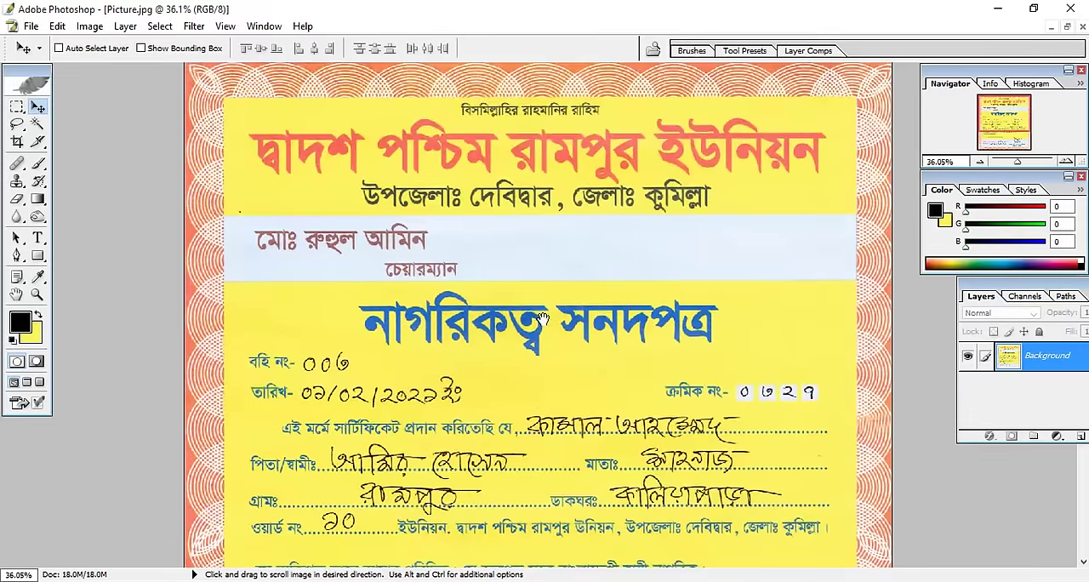
left_click_drag(542, 321, 516, 213)
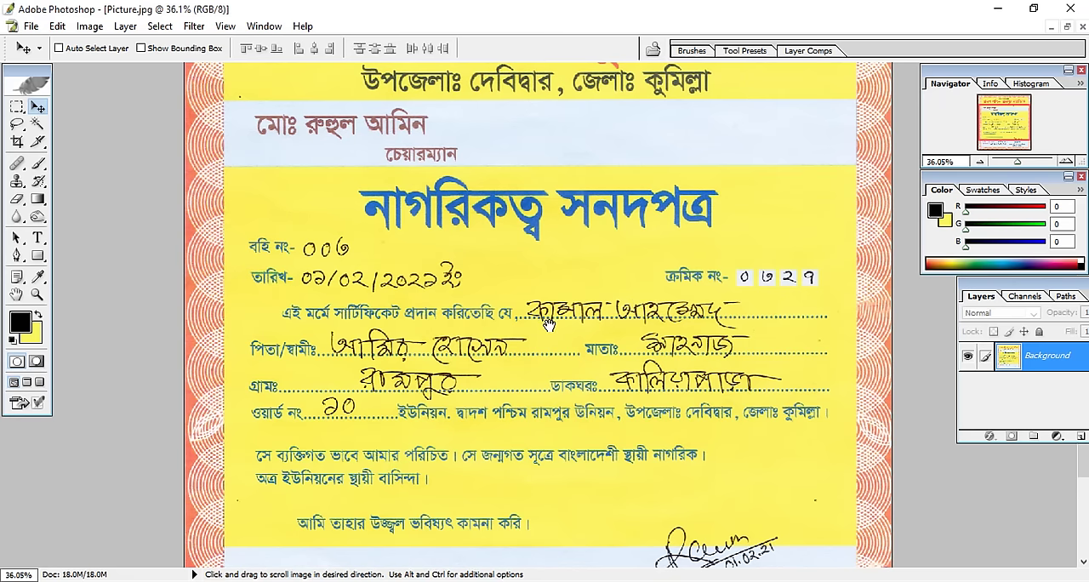
left_click_drag(545, 322, 541, 227)
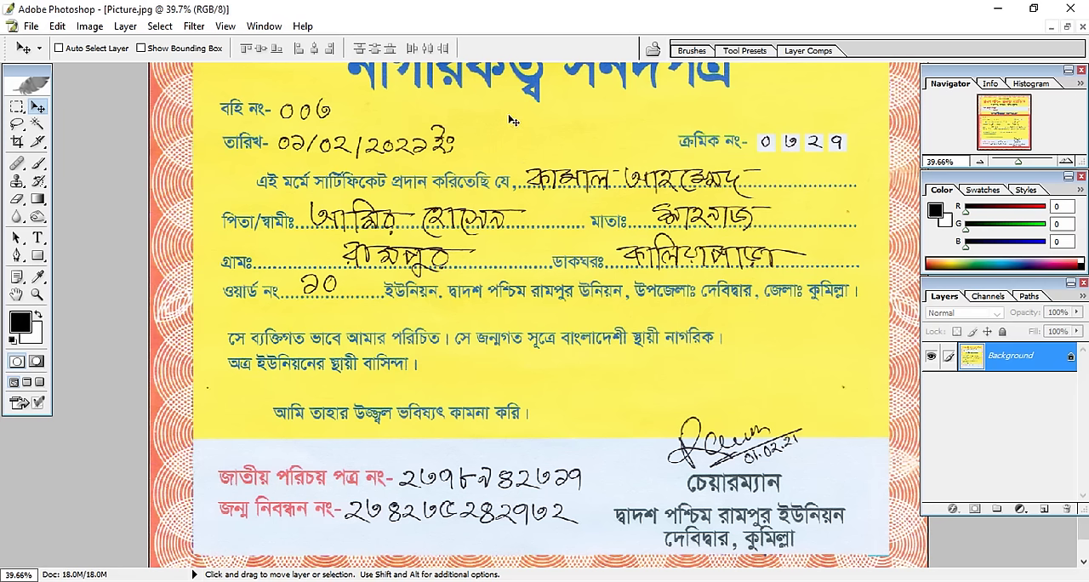
left_click_drag(511, 121, 502, 160)
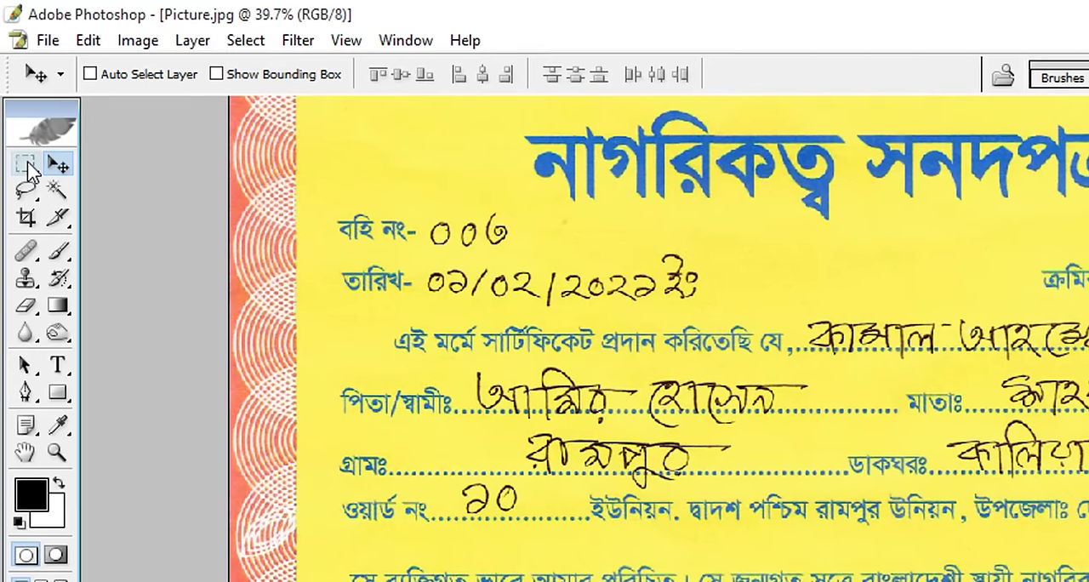
left_click(26, 164)
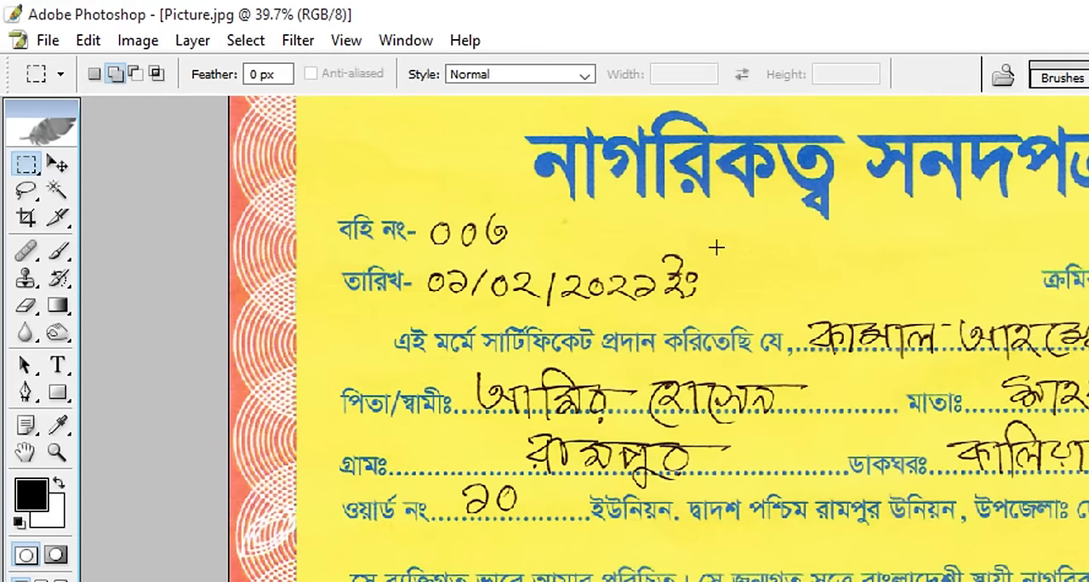
left_click_drag(713, 245, 975, 310)
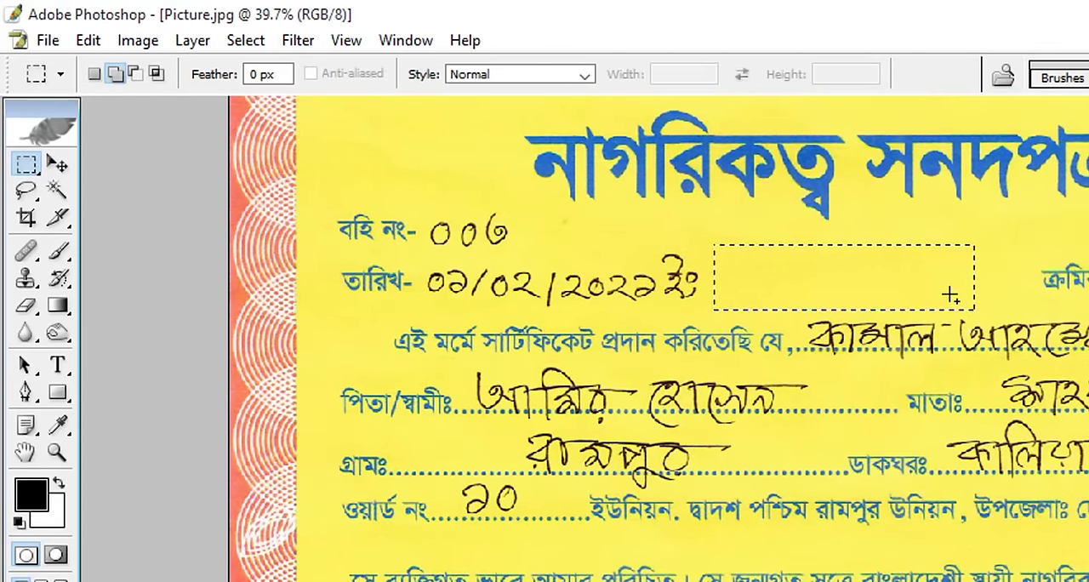
left_click(59, 164)
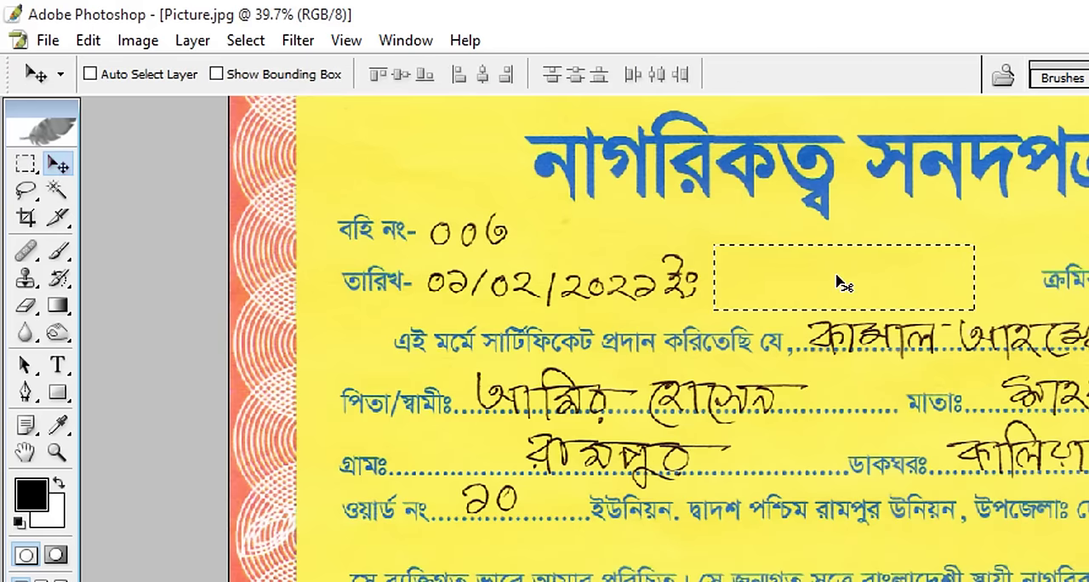
key("alt")
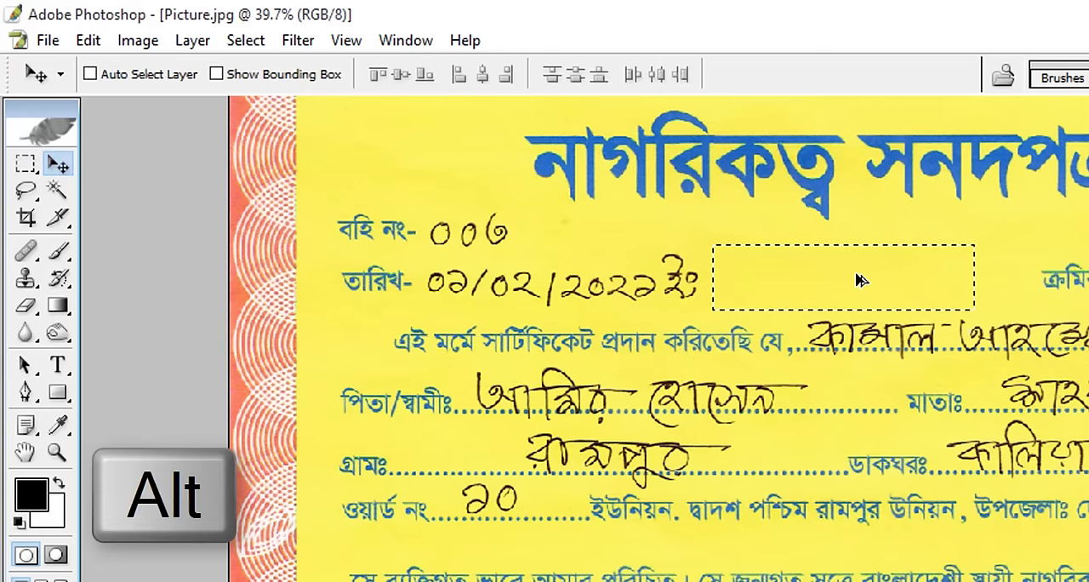
left_click_drag(856, 272, 596, 260)
key("ctrl+d")
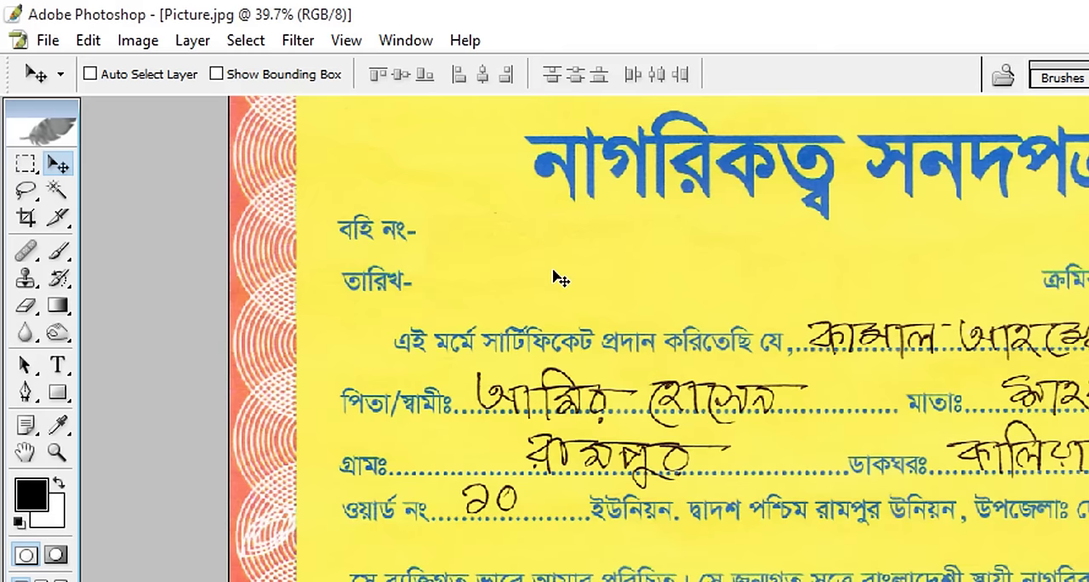
Undo the patch copies that cover the handwritten book number and date.
key("ctrl+alt+z")
key("ctrl+alt+z")
key("ctrl+alt+z")
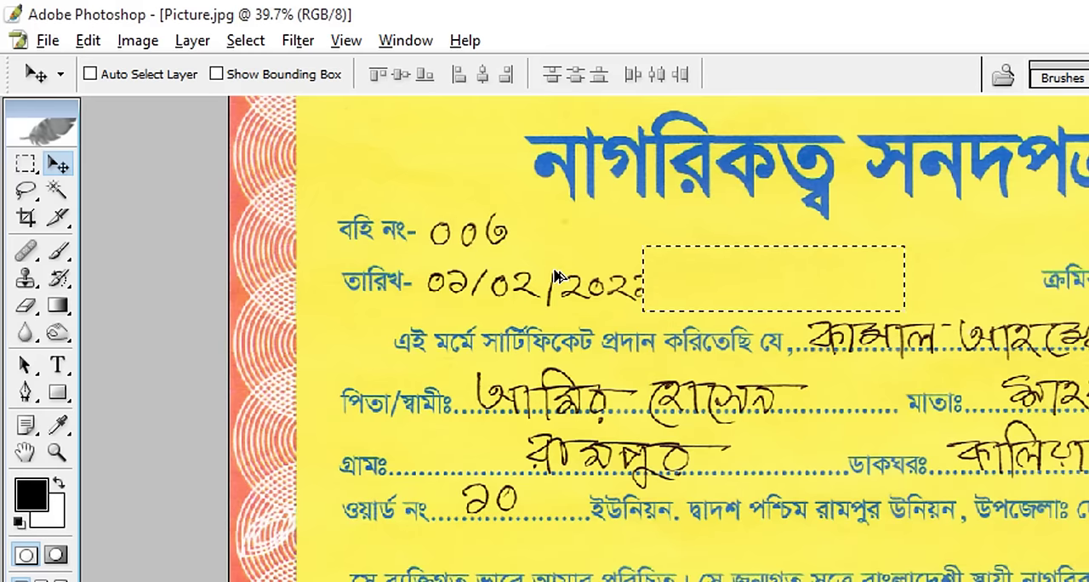
key("ctrl+alt+z")
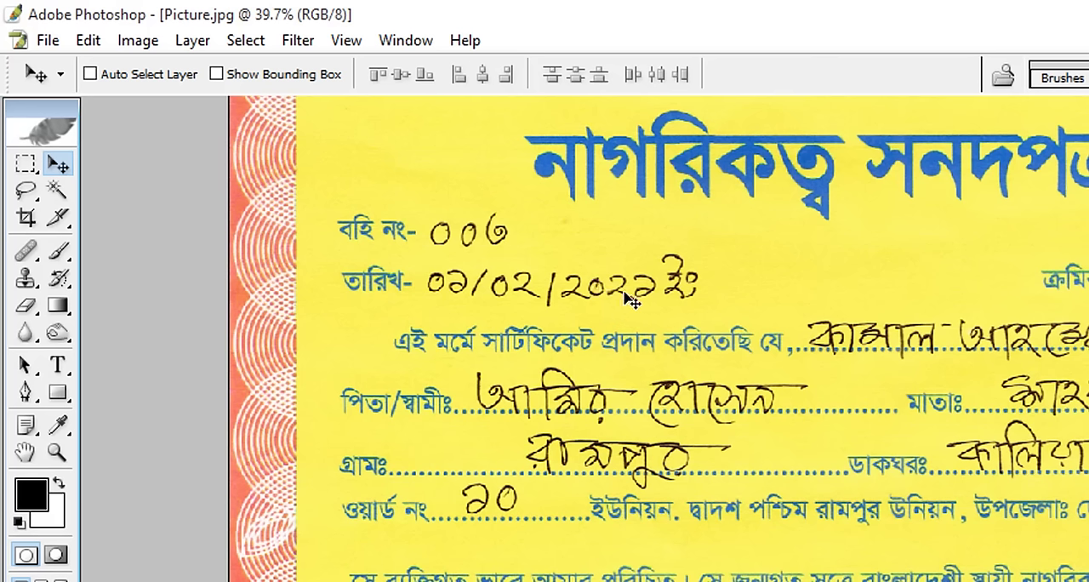
Activate the Clone Stamp tool with a brush size of 100.
left_click(26, 281)
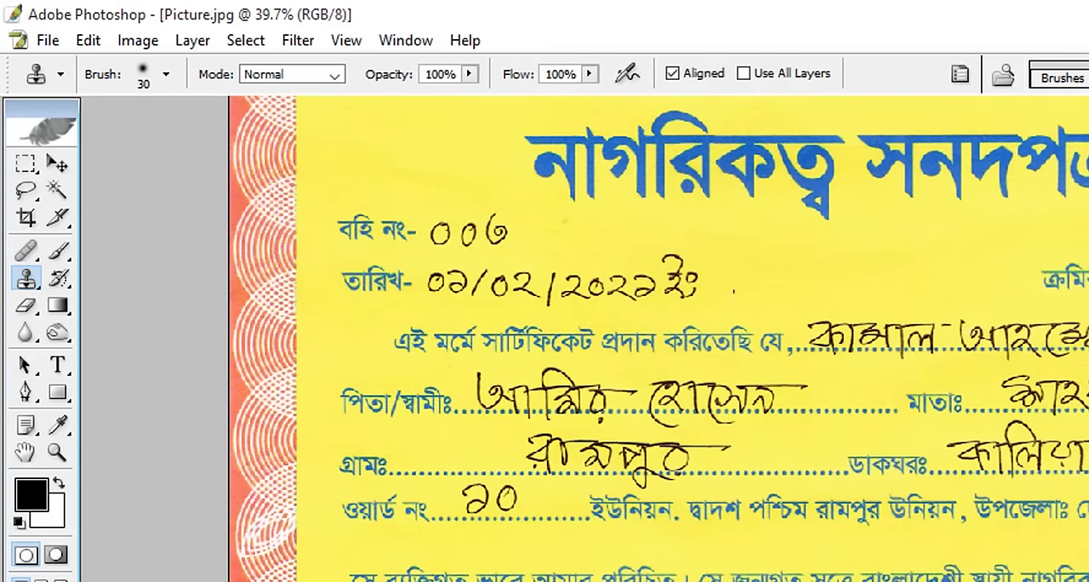
key("bracketleft")
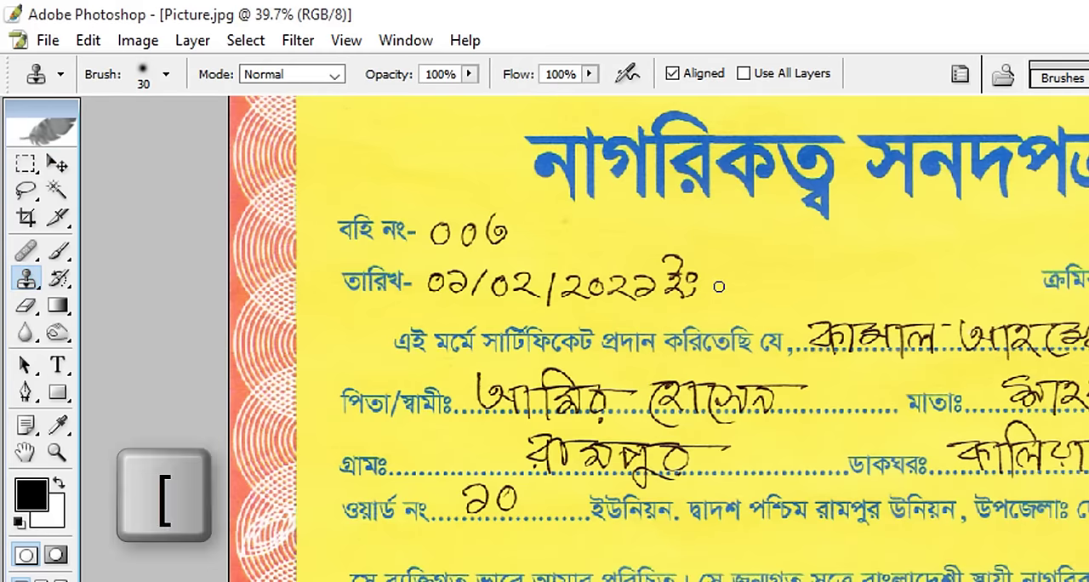
key("bracketright")
key("bracketright")
key("bracketright")
key("bracketright")
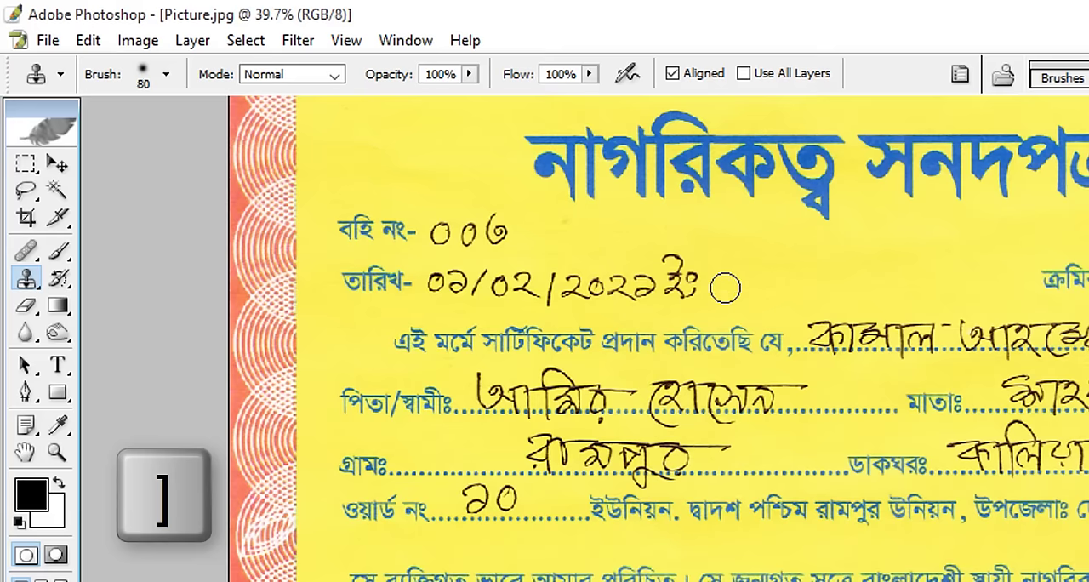
key("bracketright")
key("bracketright")
key("bracketright")
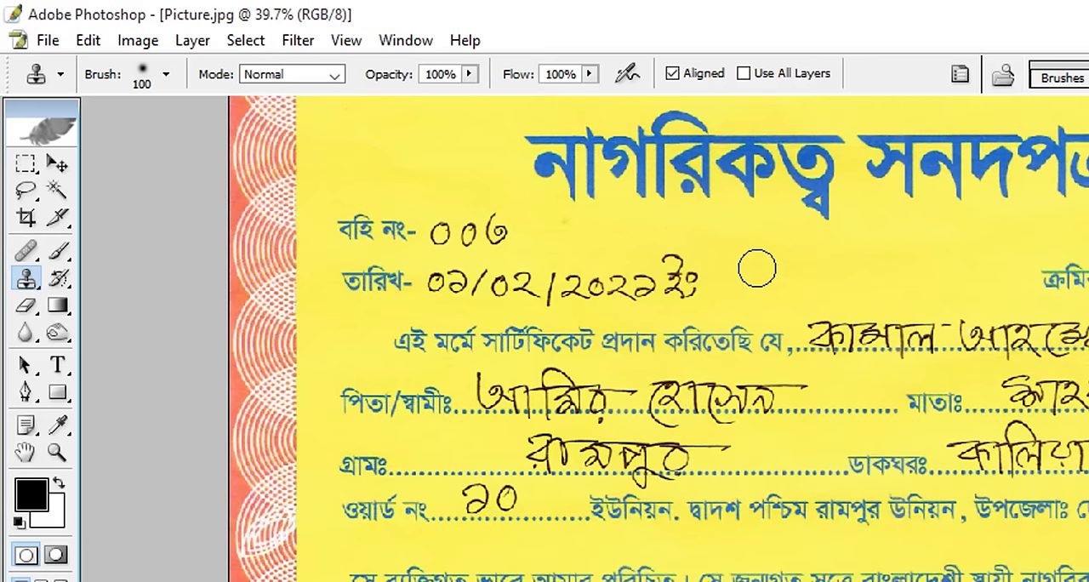
Clone blank yellow background over the suffix after the handwritten date, and undo the extra strokes across the date's digits.
key("alt")
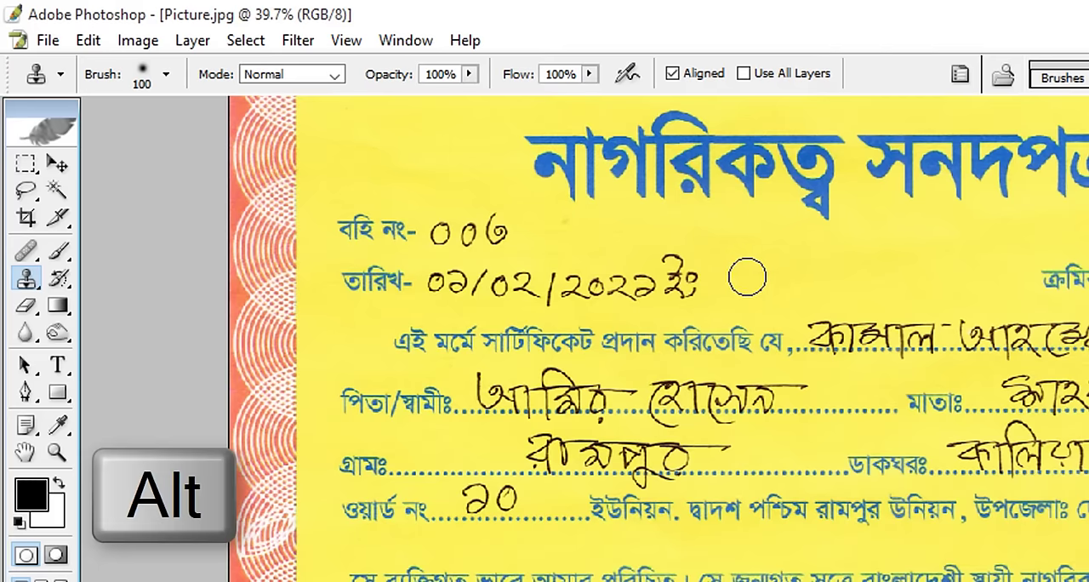
left_click(742, 278, "alt")
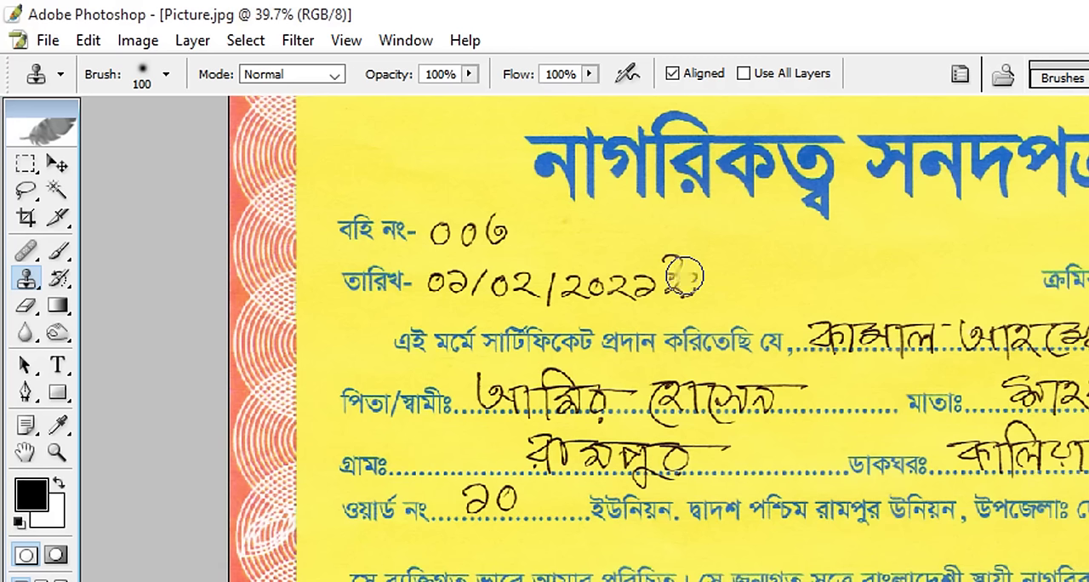
mouse_move(687, 275)
left_mouse_down()
mouse_move(686, 261)
mouse_move(693, 275)
mouse_move(677, 282)
mouse_move(670, 265)
mouse_move(677, 285)
mouse_move(533, 290)
mouse_move(520, 272)
left_mouse_up()
left_click(672, 282, "alt")
key("ctrl+alt+z")
key("ctrl+alt+z")
key("ctrl+alt+z")
key("ctrl+alt+z")
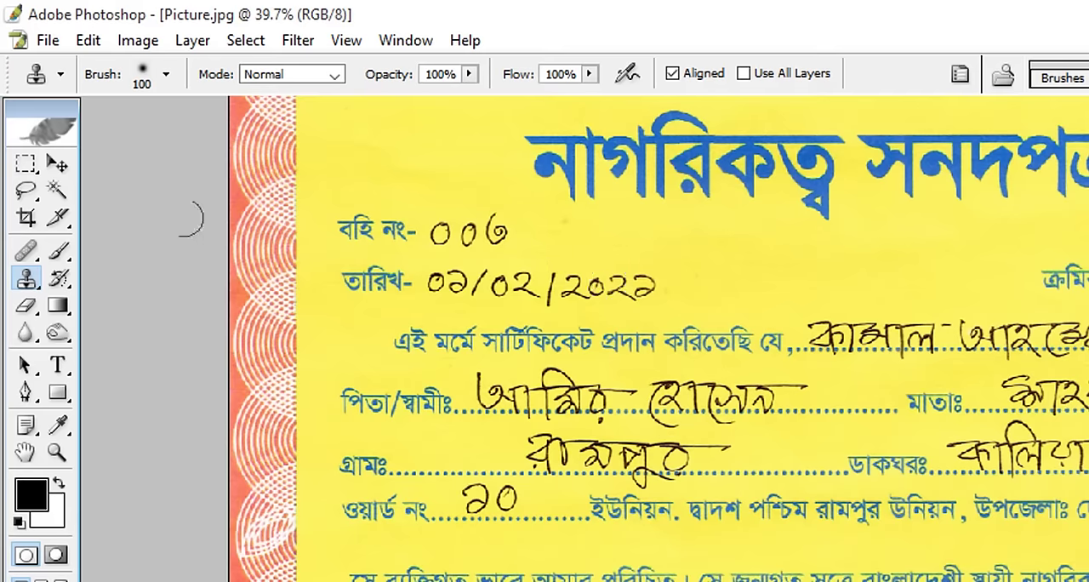
Copy a blank yellow rectangle from beside the date over the remaining handwritten date and book number, and deselect.
left_click(26, 165)
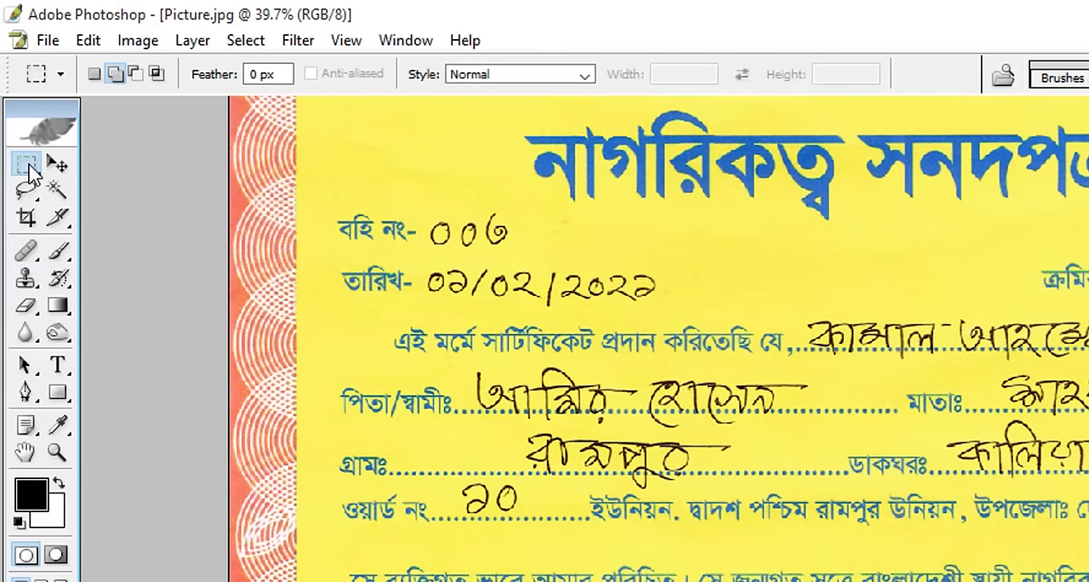
left_click_drag(673, 249, 952, 313)
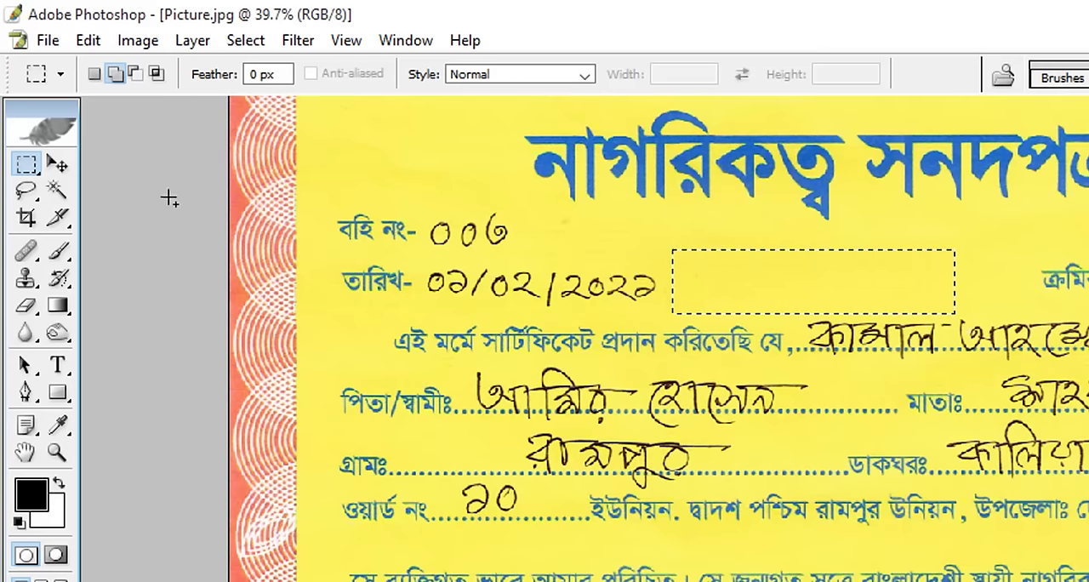
left_click(58, 165)
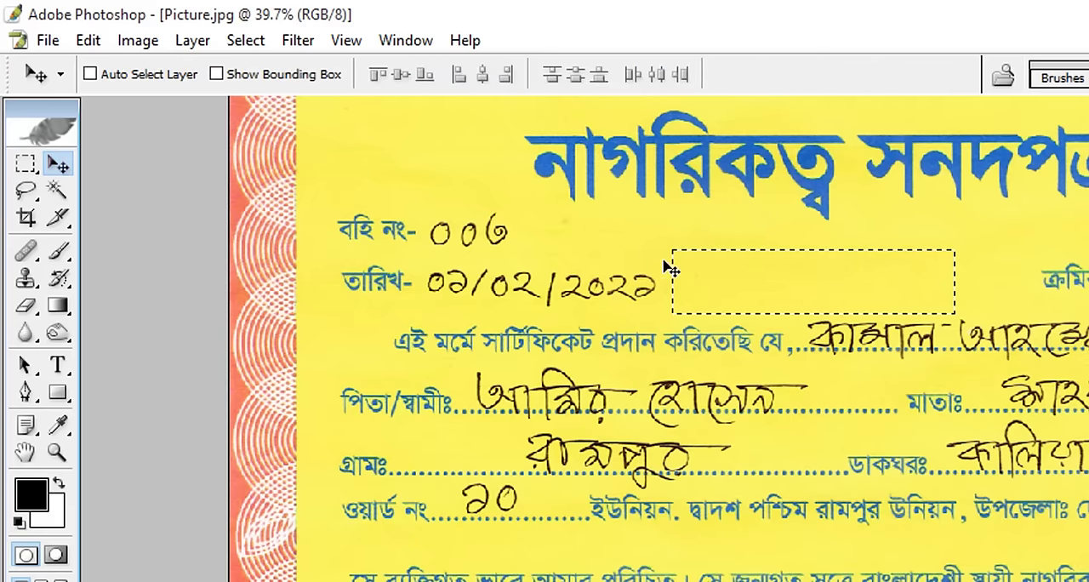
key("alt")
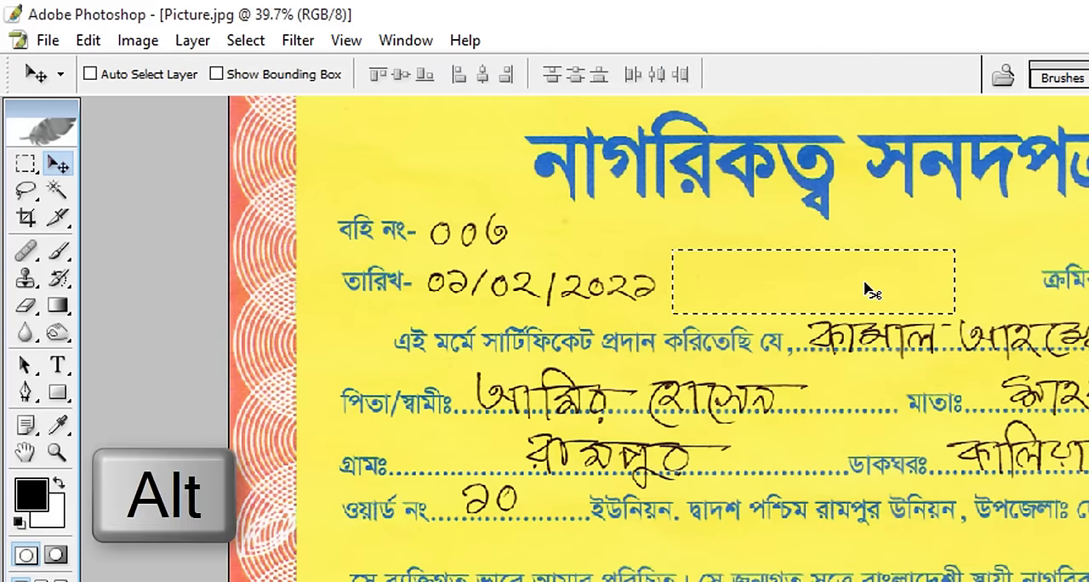
left_click_drag(876, 285, 639, 250)
key("ctrl+d")
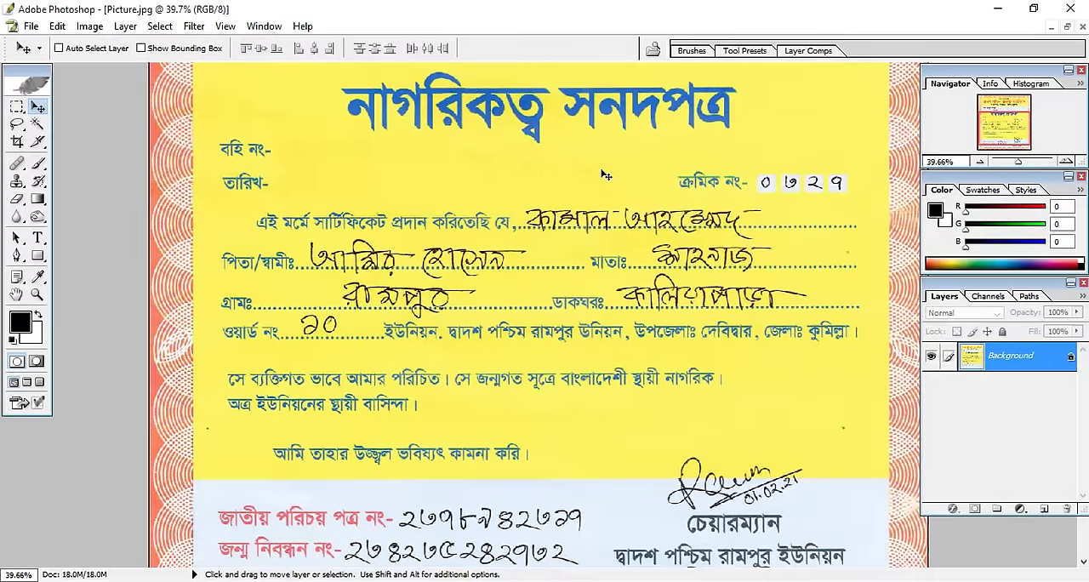
Erase the handwritten digit in the first serial number box by cloning the box's light background with a size 20 Clone Stamp brush.
left_click(664, 147, "ctrl")
left_click(769, 234, "ctrl")
left_click(800, 280, "ctrl")
left_click_drag(749, 224, 362, 16)
left_click_drag(724, 255, 656, 142)
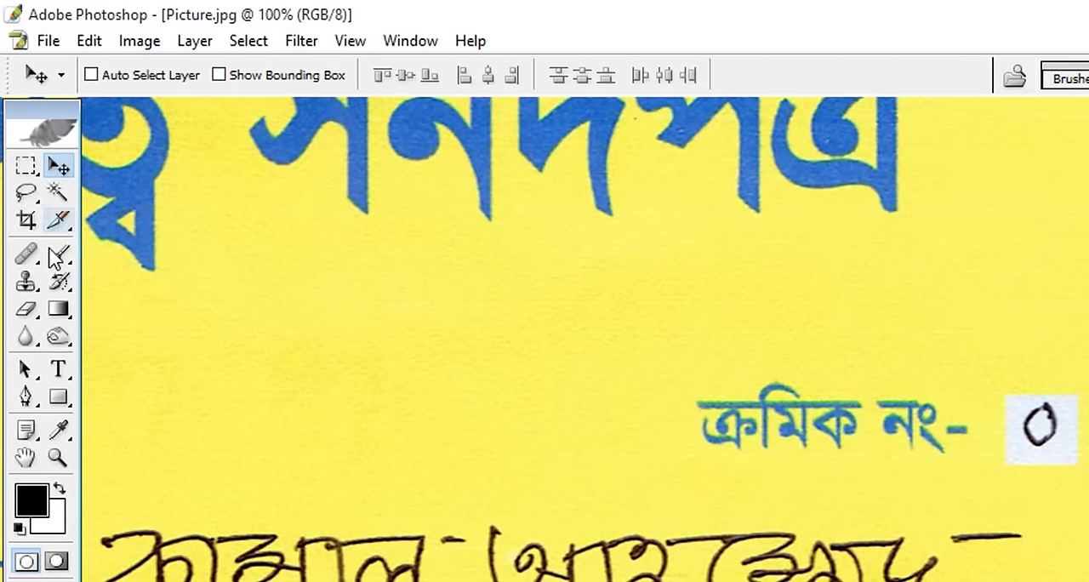
left_click(27, 287)
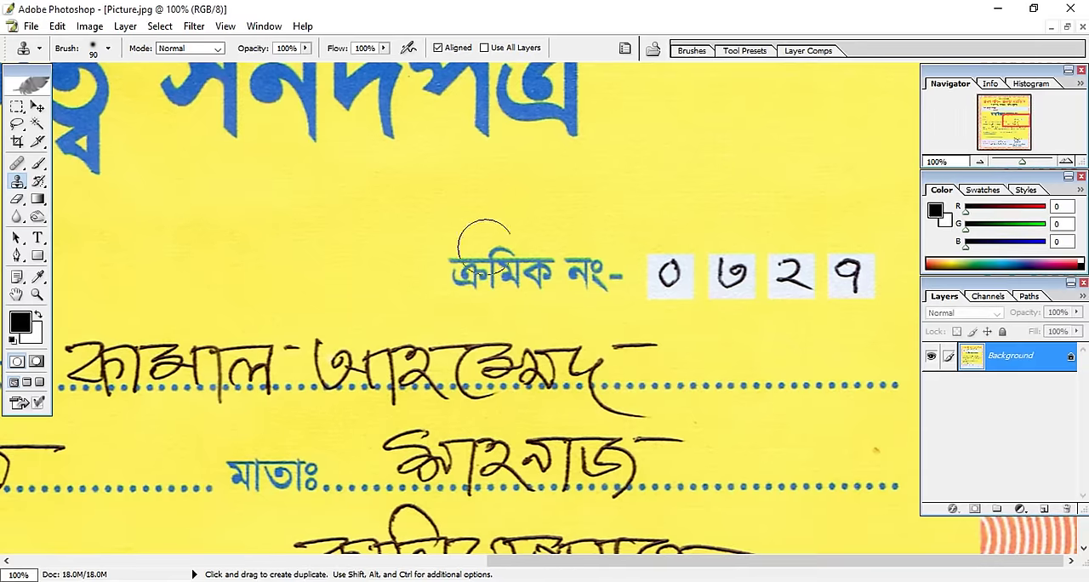
key("bracketleft")
key("bracketleft")
key("bracketleft")
key("bracketleft")
key("bracketleft")
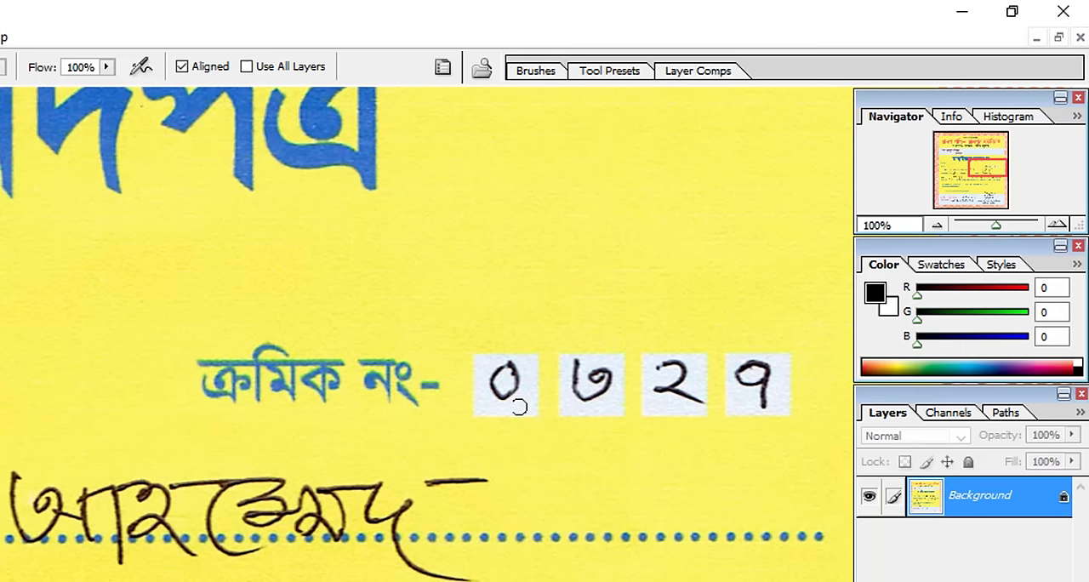
key("alt")
mouse_move(506, 395)
left_mouse_down()
mouse_move(522, 401)
mouse_move(506, 369)
left_mouse_up()
left_click(524, 400, "alt")
left_click(486, 396, "alt")
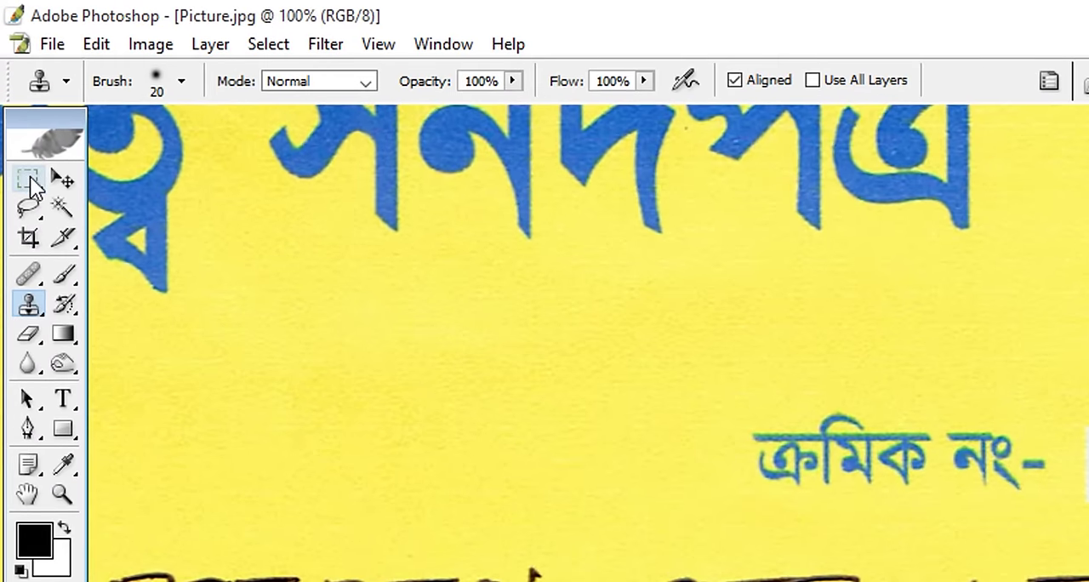
Select the cleaned first serial number box and place straight-aligned copies over the other three boxes to hide their digits.
left_click(28, 181)
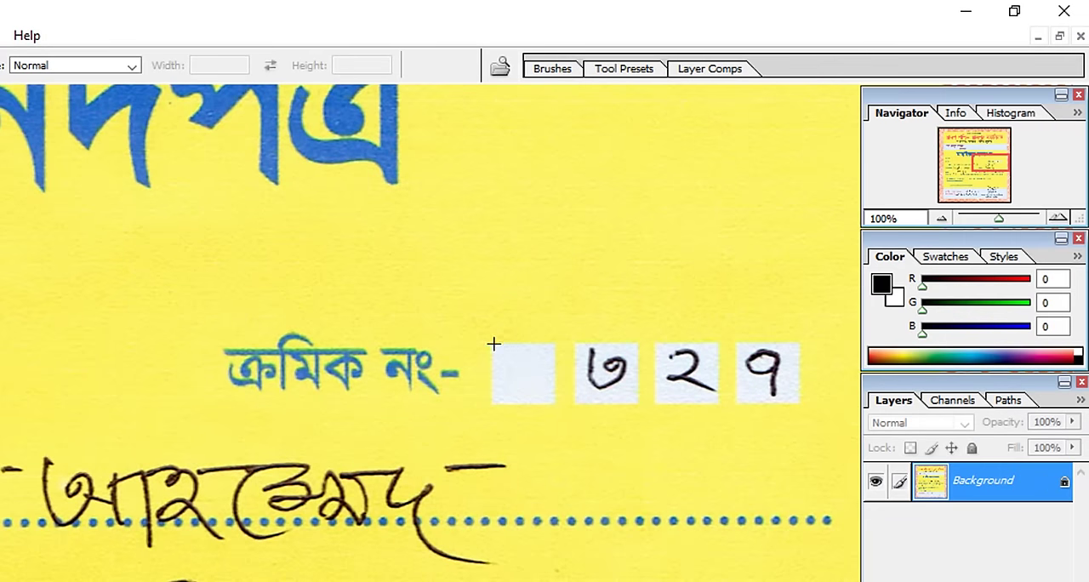
left_click_drag(494, 344, 555, 402)
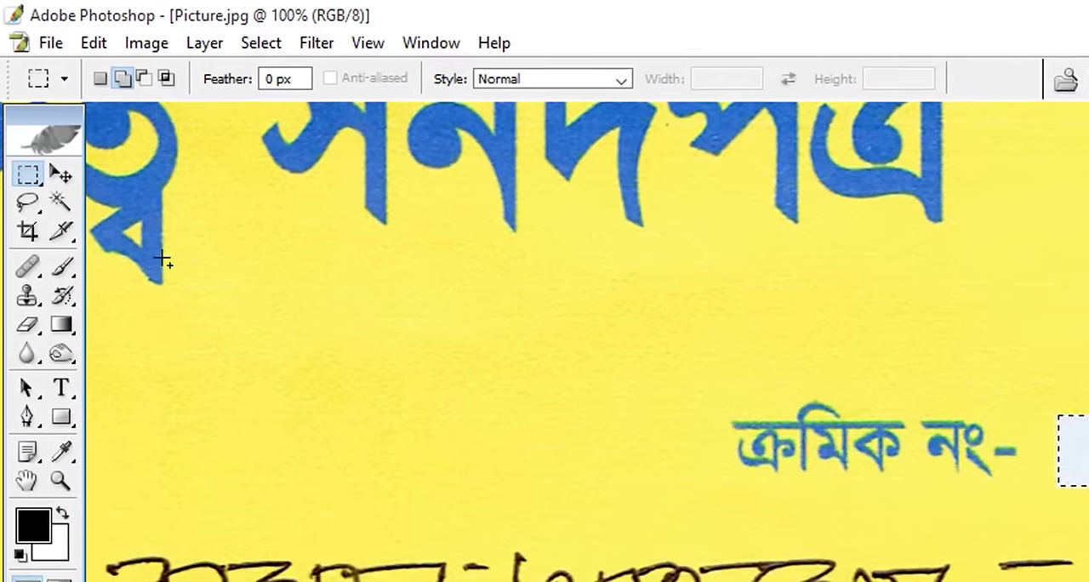
left_click(60, 173)
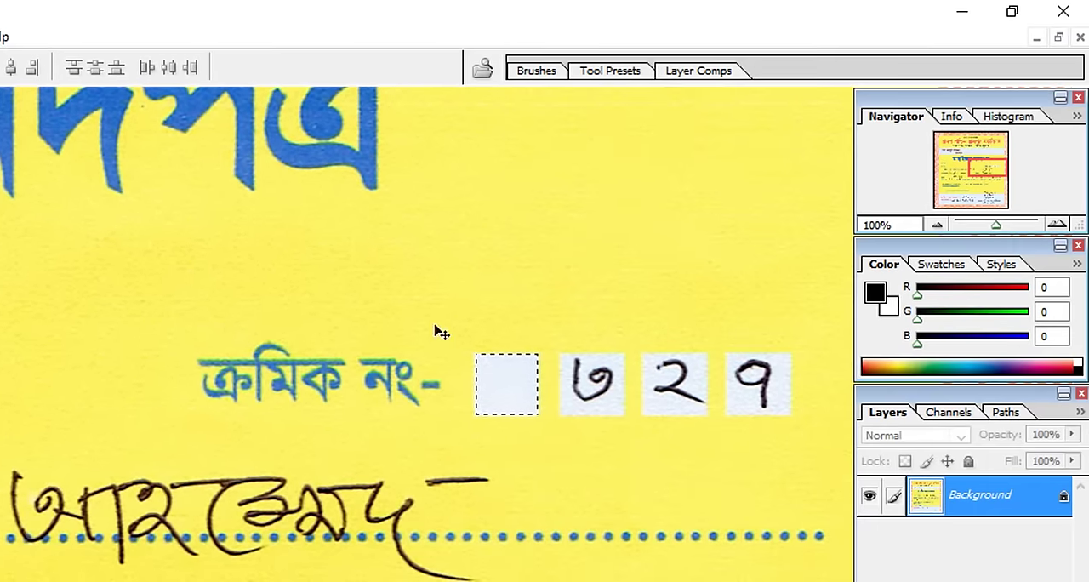
key("alt+shift")
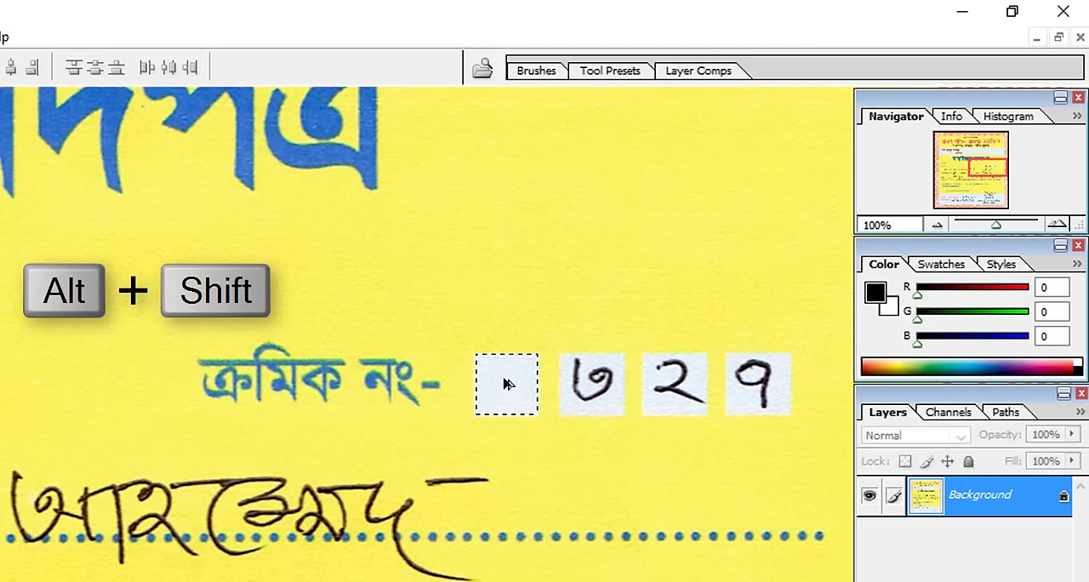
left_click_drag(511, 377, 598, 374)
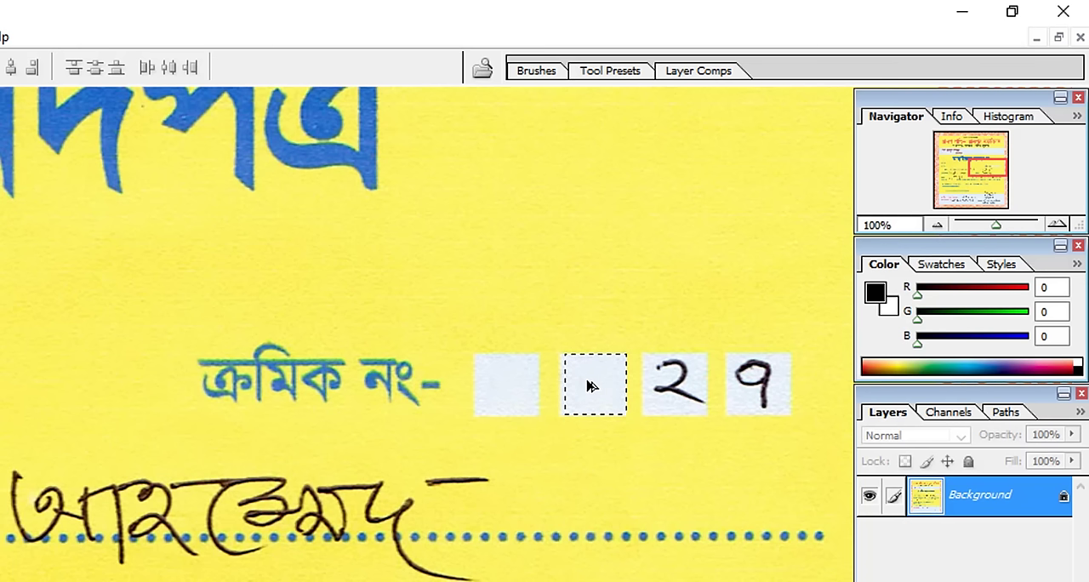
left_click_drag(594, 386, 746, 382)
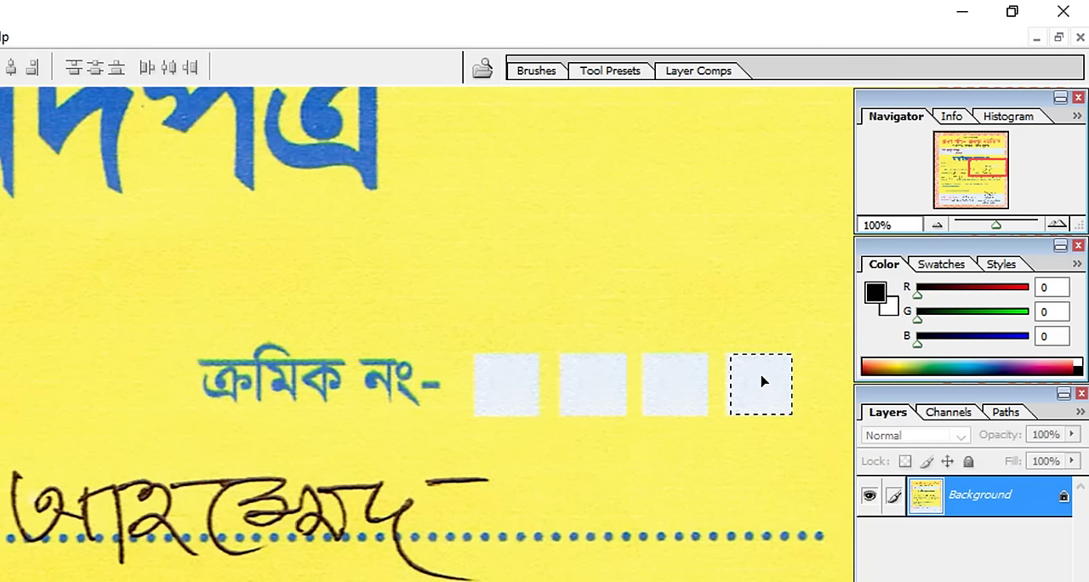
Deselect the patch copied over the fourth serial number box.
key("ctrl+d")
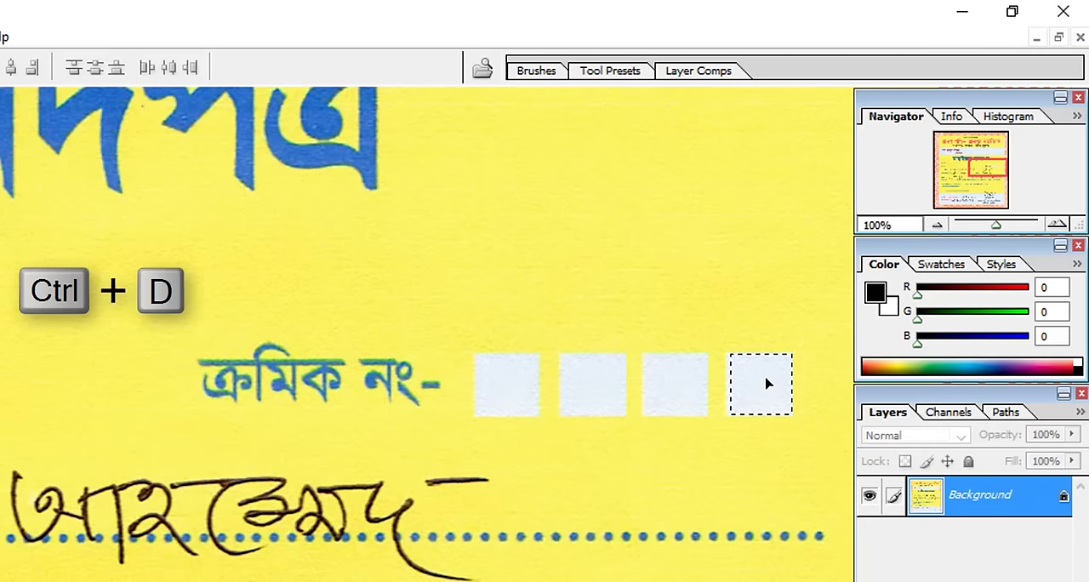
key("ctrl+d")
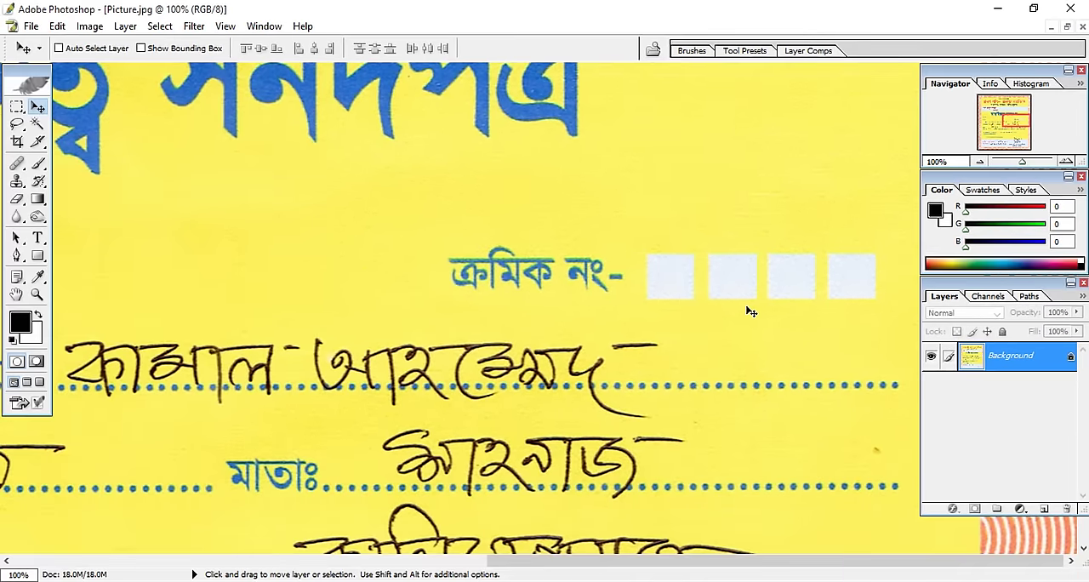
Select the blank dotted end of the first name line, place straight-aligned copies over the handwritten name, and deselect.
scroll(542, 279, "down", 1)
key("space")
left_click_drag(514, 259, 522, 121)
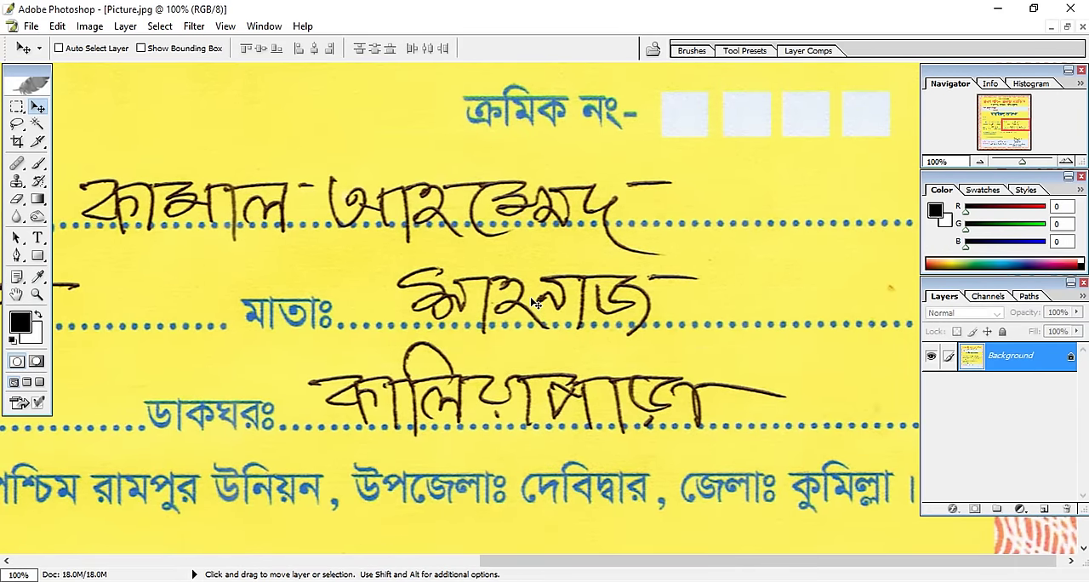
scroll(535, 308, "down", 2)
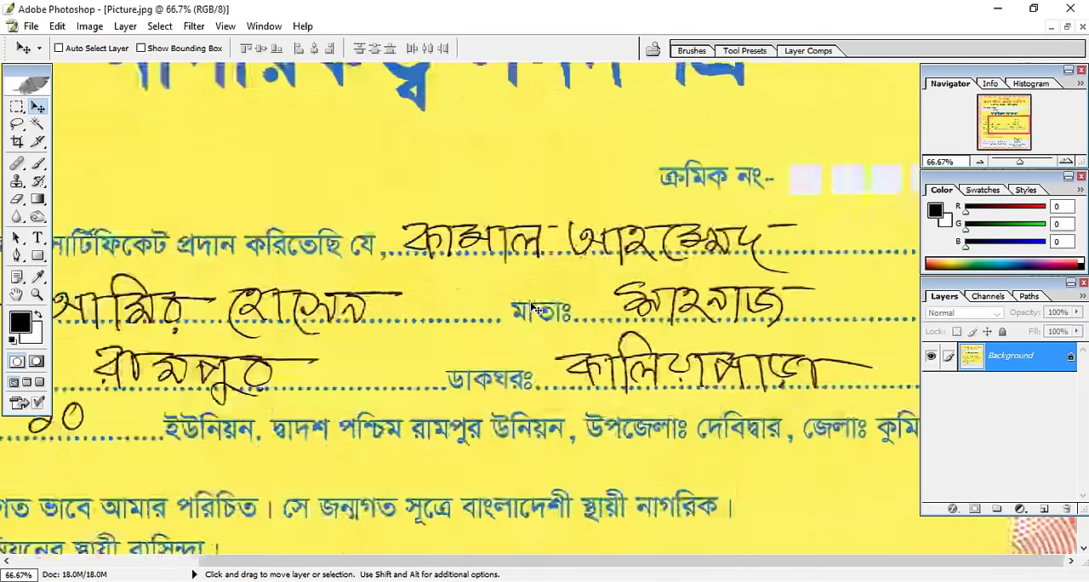
key("space")
left_click_drag(596, 177, 575, 195)
scroll(706, 234, "down", 1)
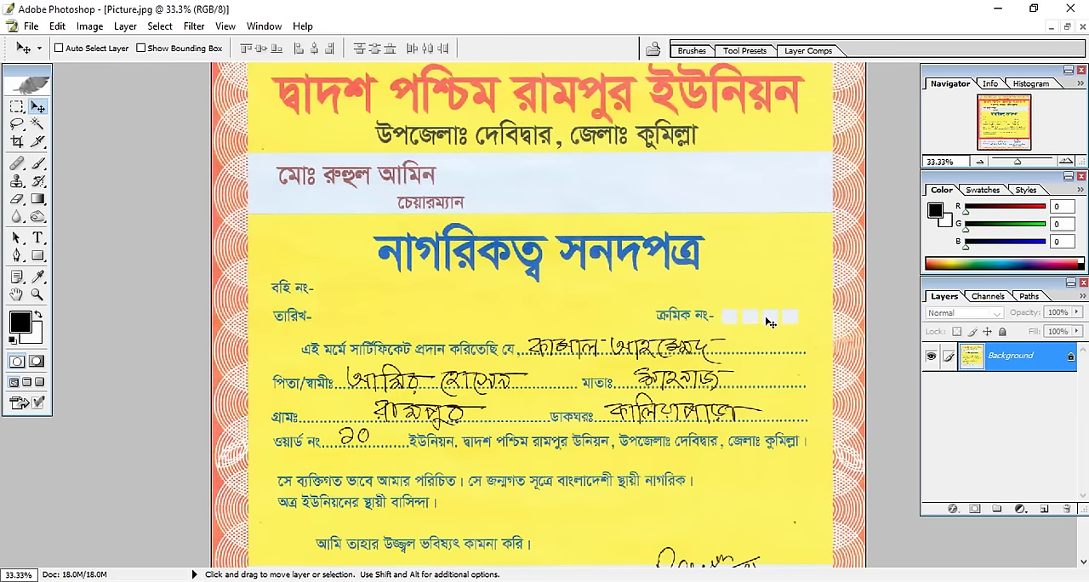
key("space")
left_click_drag(744, 317, 727, 213)
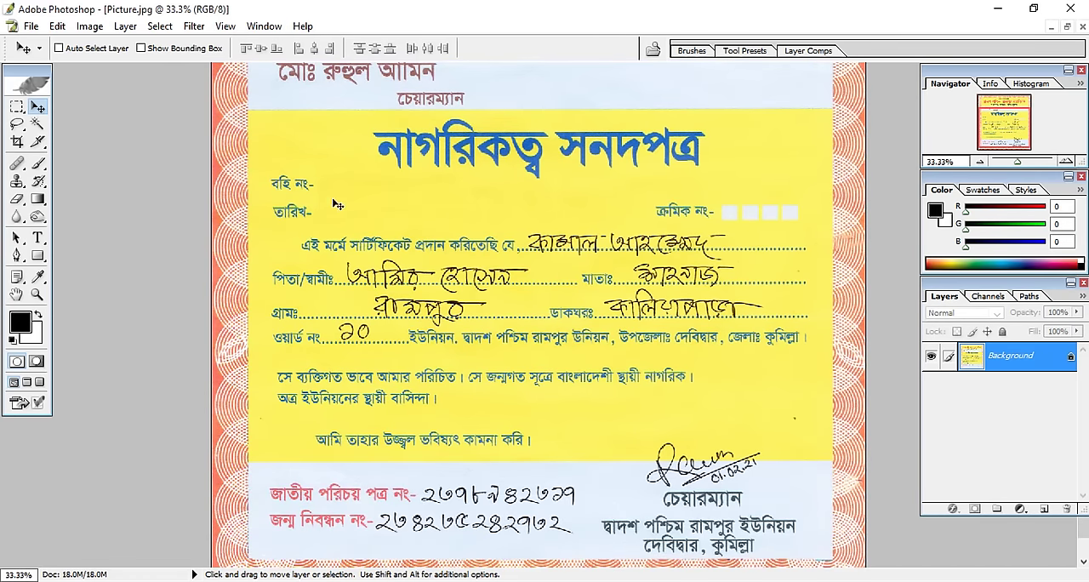
left_click(18, 110)
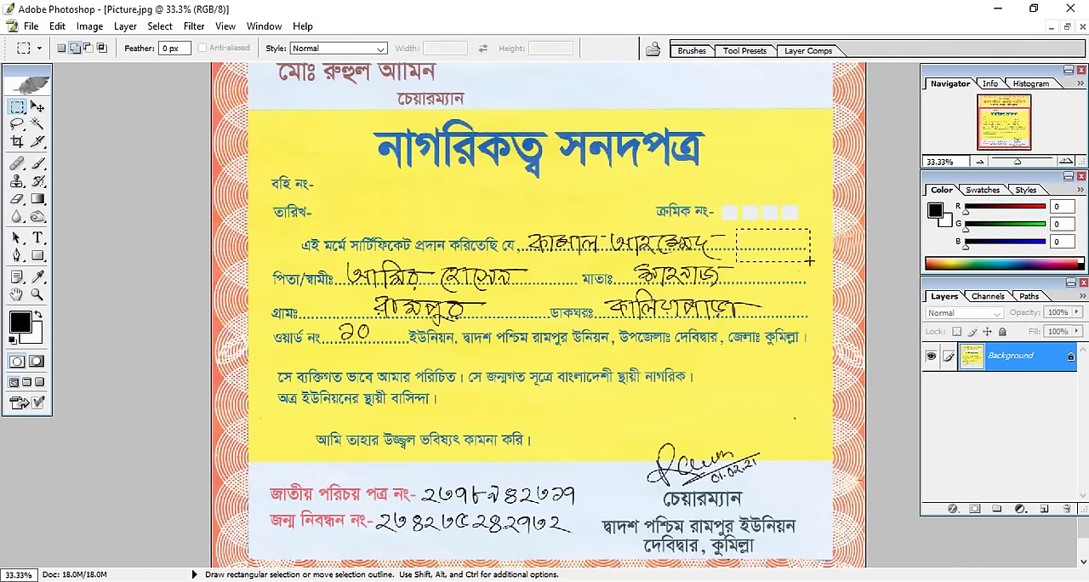
left_click(37, 108)
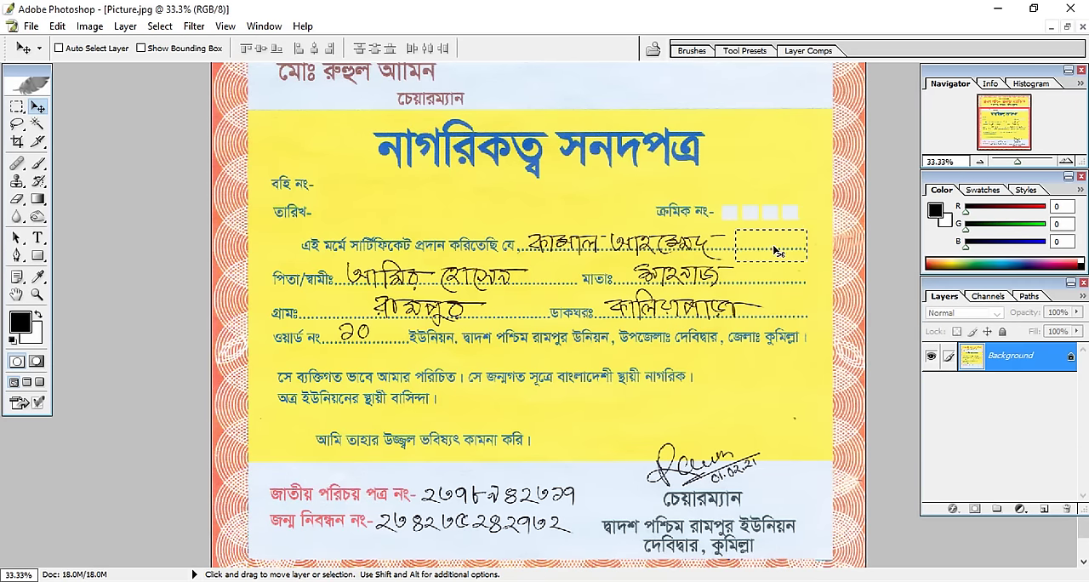
key("alt+shift")
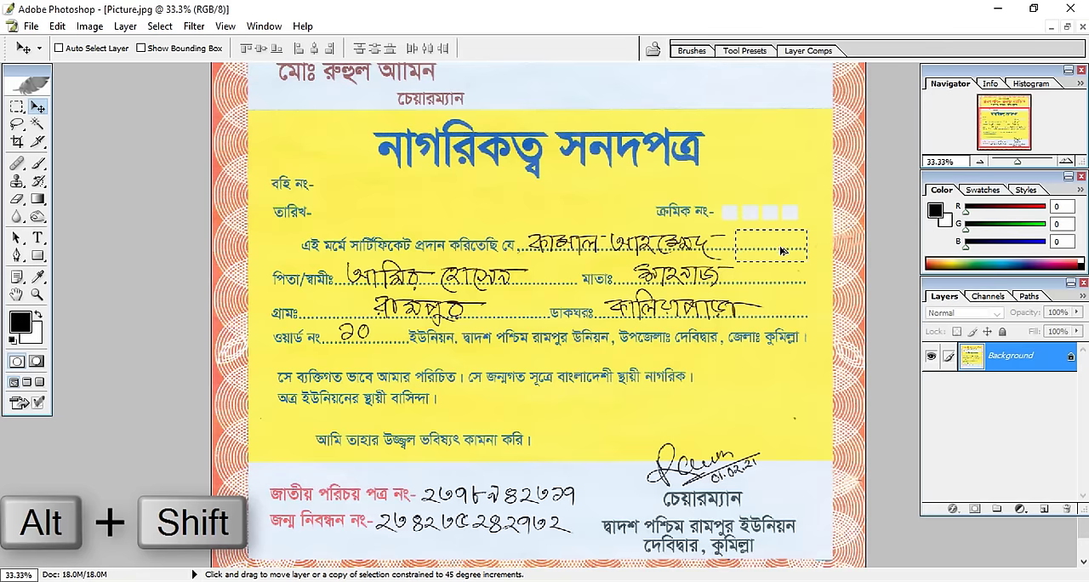
left_click_drag(780, 249, 576, 251)
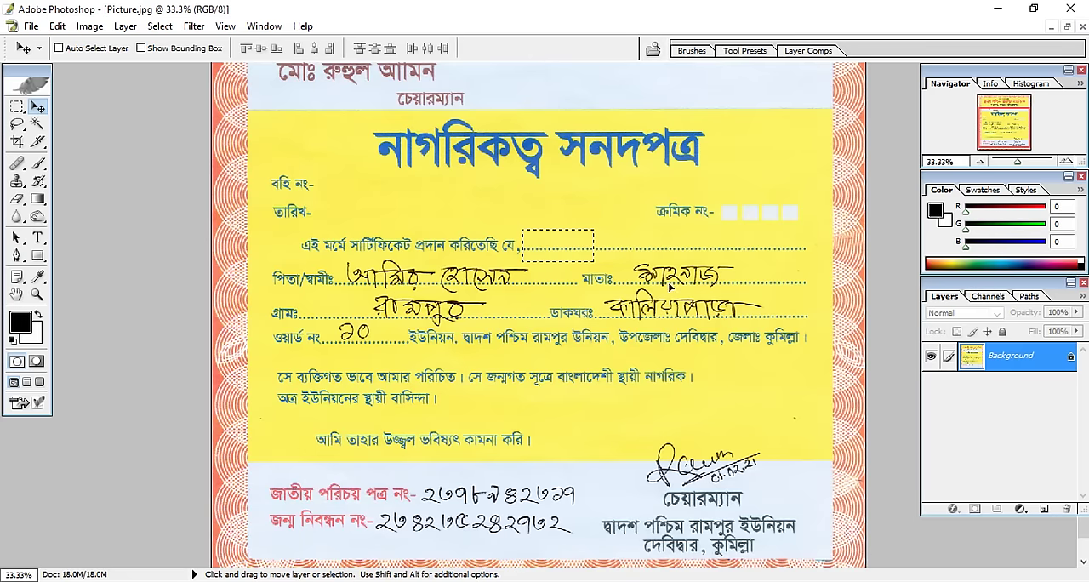
key("ctrl+d")
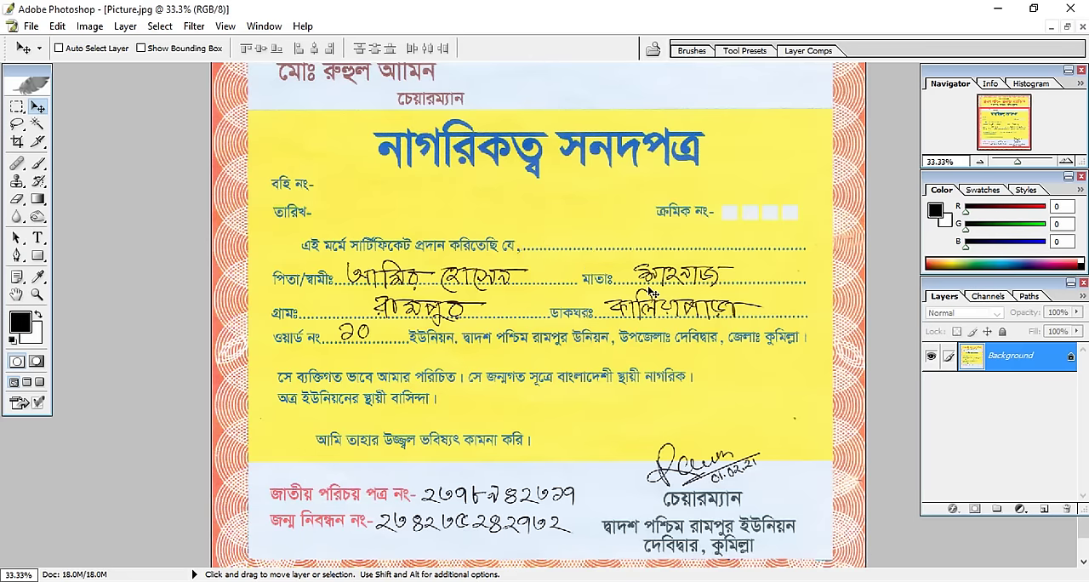
Cover the handwritten mother's name (মাতাঃ) with copies of the blank dotted section of the same line, and deselect.
left_click(17, 107)
left_click_drag(798, 297, 676, 273)
left_click(37, 108)
key("ctrl+d")
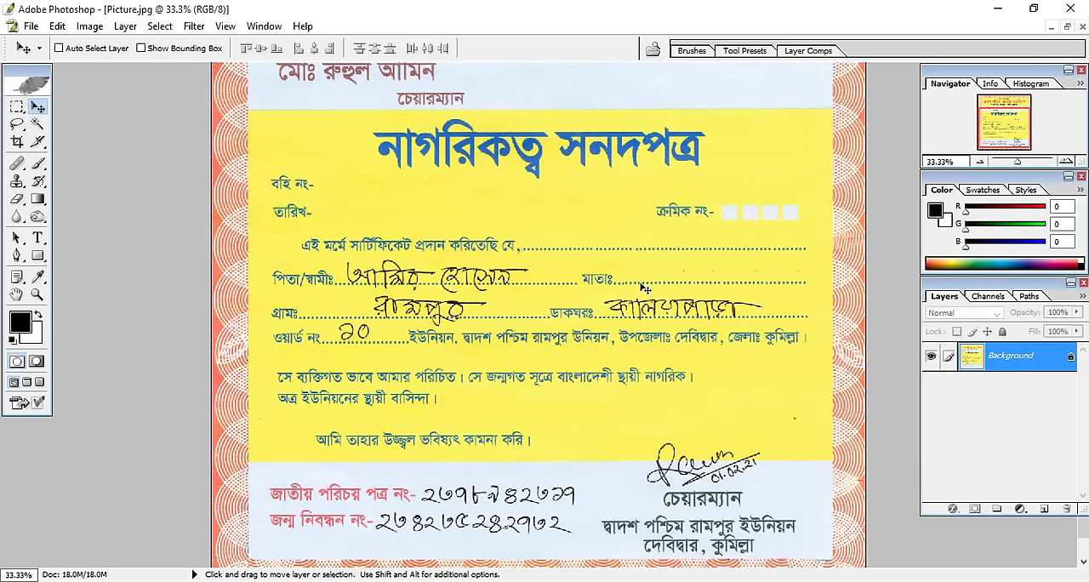
Cover the handwritten post office entry (ডাকঘরঃ) and its leftover top strokes with blank patches from the same line, and deselect.
left_click(17, 108)
mouse_move(768, 300)
left_mouse_down()
mouse_move(810, 323)
mouse_move(771, 313)
mouse_move(643, 317)
left_mouse_up()
key("v")
key("ctrl+d")
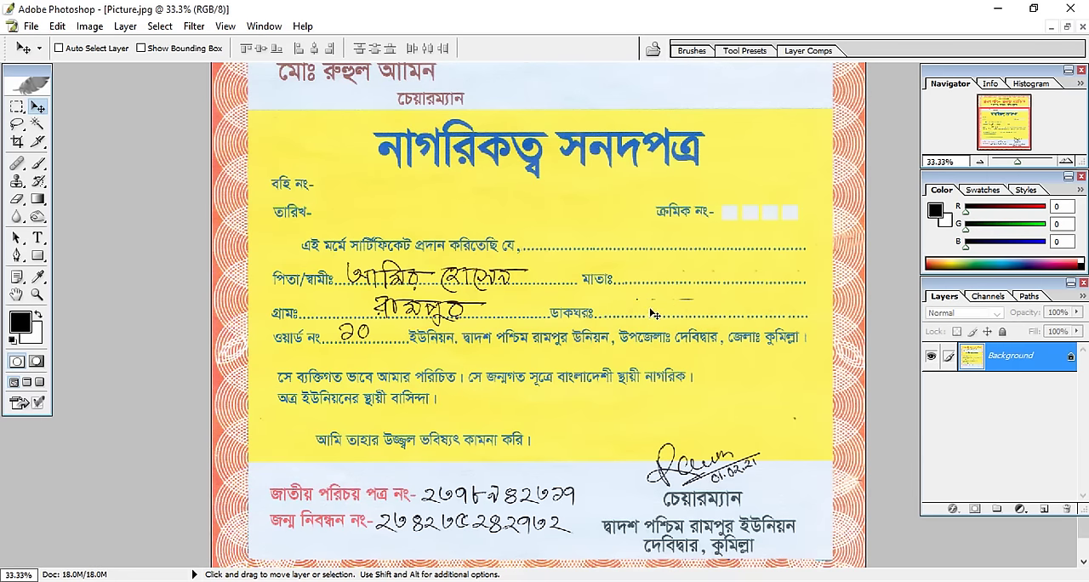
key("m")
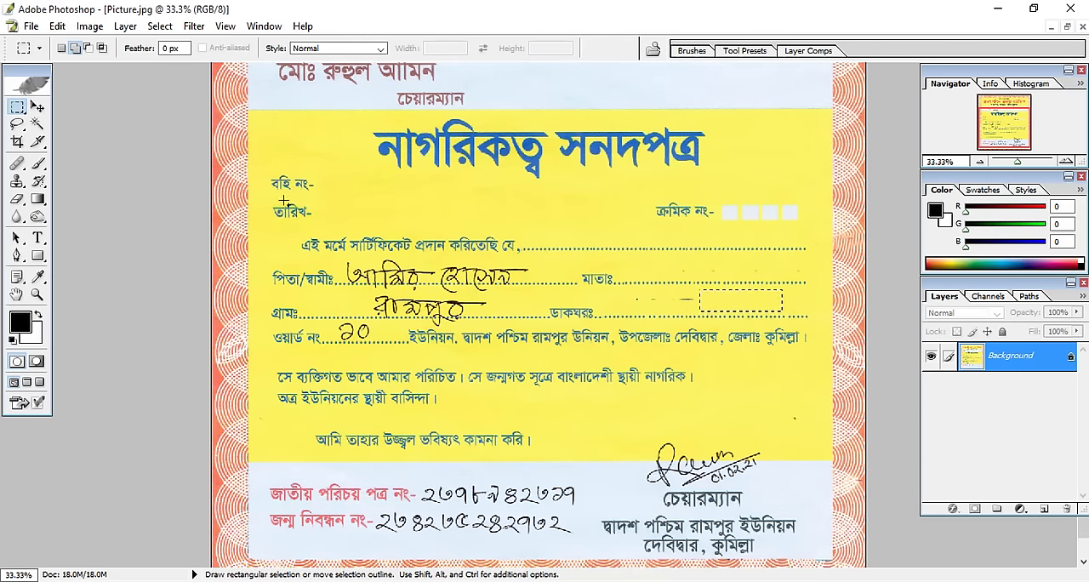
key("v")
left_click_drag(743, 304, 658, 304)
key("ctrl+d")
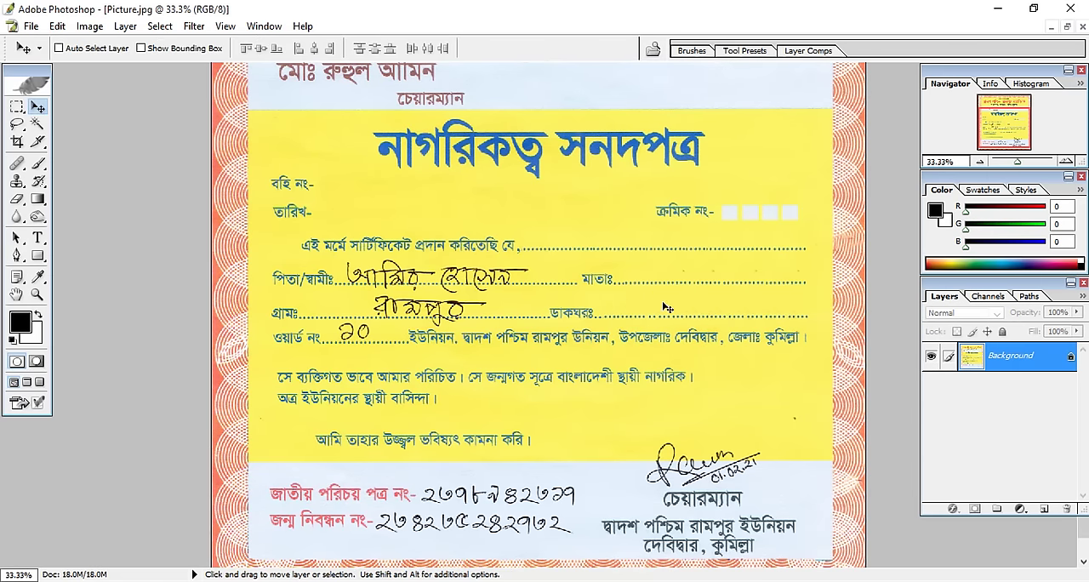
Cover the handwritten father's/husband's name (পিতা/স্বামীঃ) with straight-aligned copies of the blank dotted end of its line, and deselect.
left_click(18, 108)
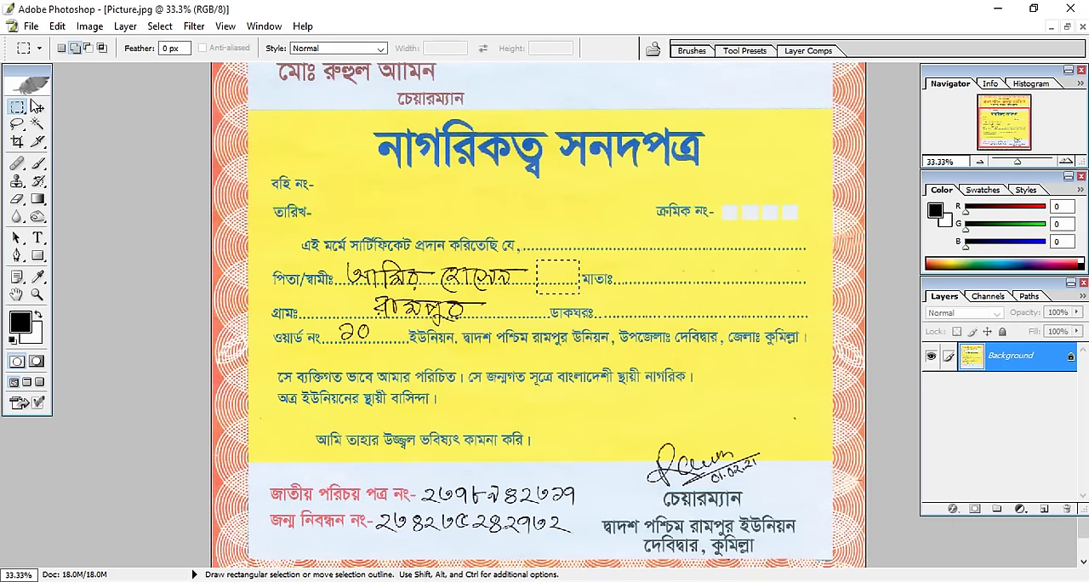
key("v")
left_click_drag(572, 292, 367, 280)
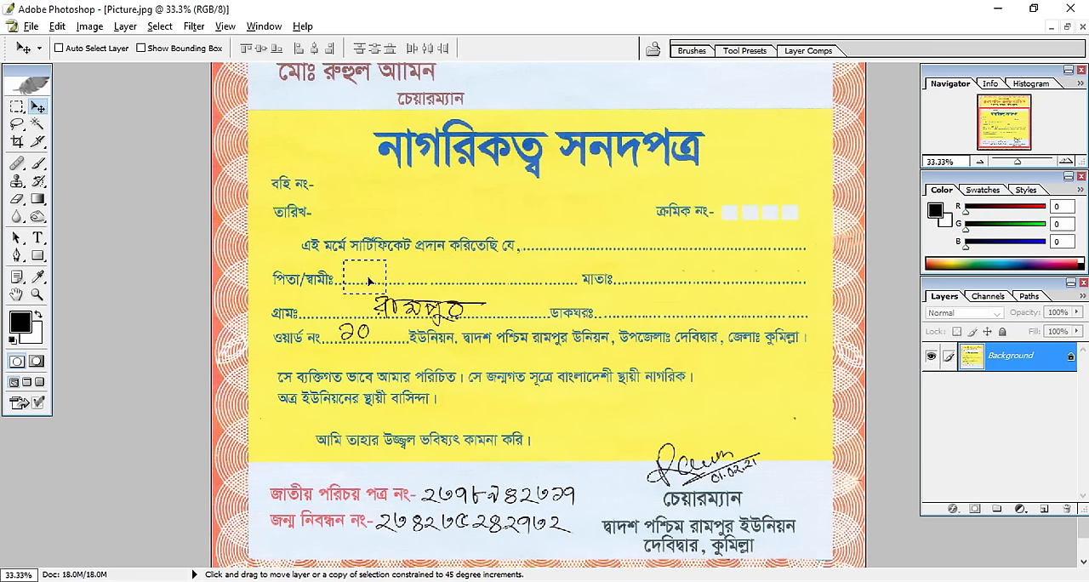
key("ctrl+d")
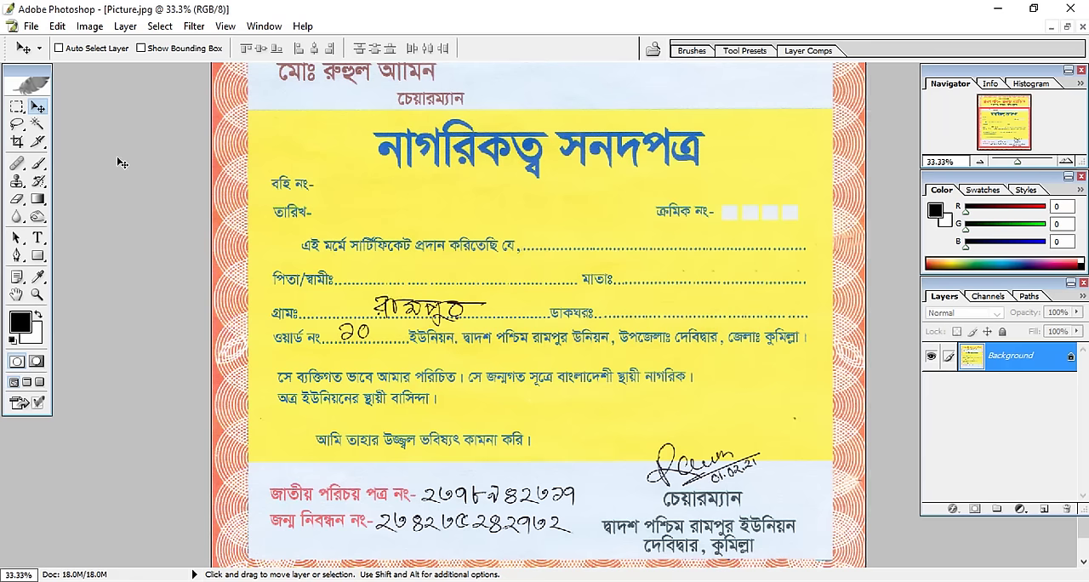
Cover the handwritten village name (গ্রামঃ) with a copied blank dotted section of the same line, and deselect.
key("m")
mouse_move(526, 322)
left_mouse_down()
mouse_move(543, 326)
mouse_move(428, 322)
mouse_move(463, 308)
mouse_move(404, 302)
left_mouse_up()
left_click(37, 108)
left_click(17, 107)
left_click(39, 107)
key("ctrl+d")
Copy the blank dotted section beside the ward number (ওয়ার্ড নং) over its handwritten digits, and deselect.
left_click(17, 107)
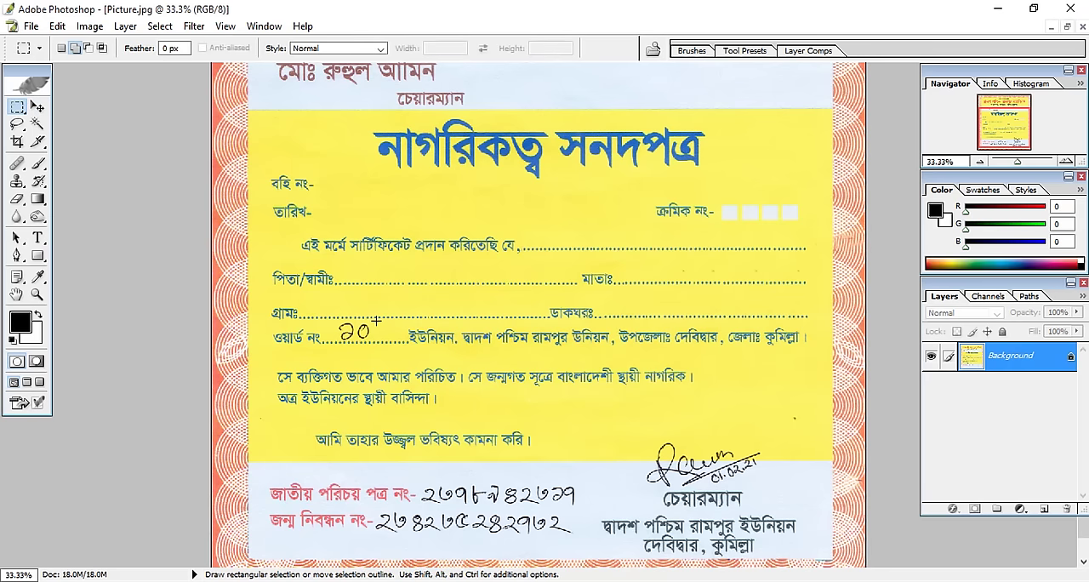
left_click(38, 107)
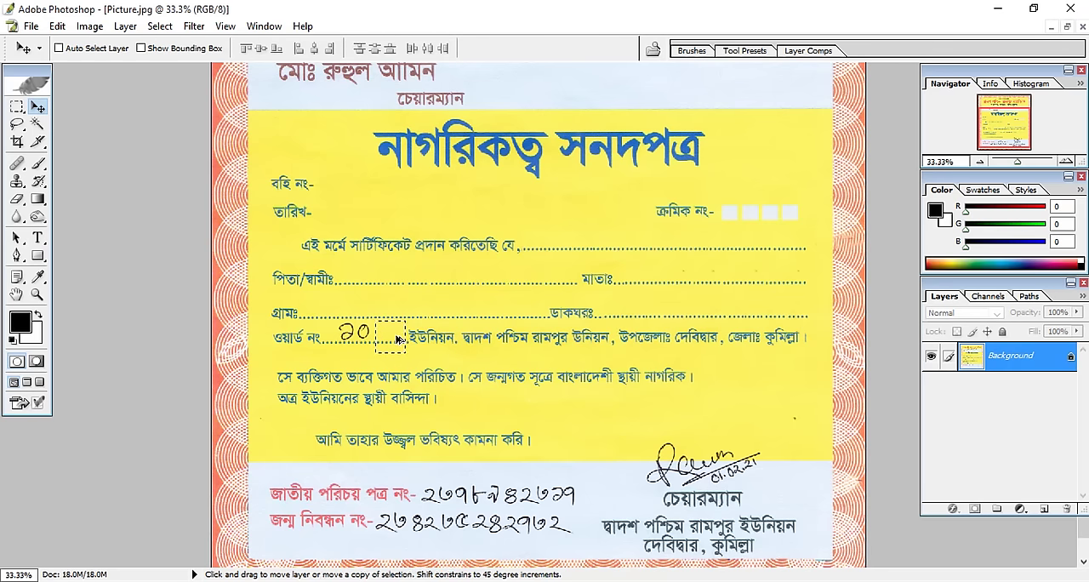
left_click_drag(396, 337, 359, 337)
key("ctrl+d")
Copy a blank pale strip from below the birth registration line over both handwritten identity and registration numbers, and deselect.
left_click_drag(513, 360, 511, 278)
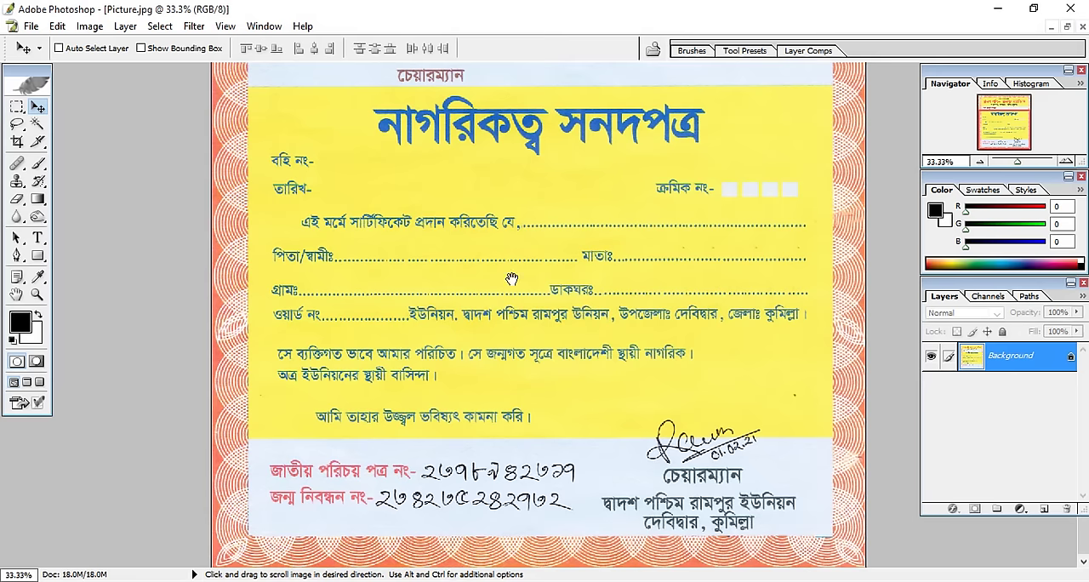
left_click(22, 108)
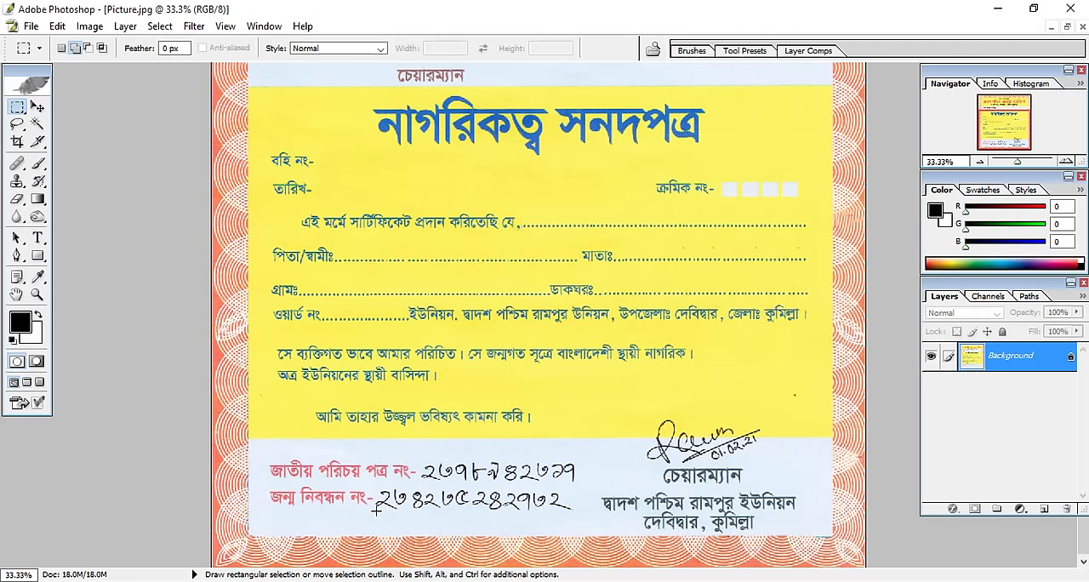
left_click_drag(568, 528, 591, 534)
left_click(39, 107)
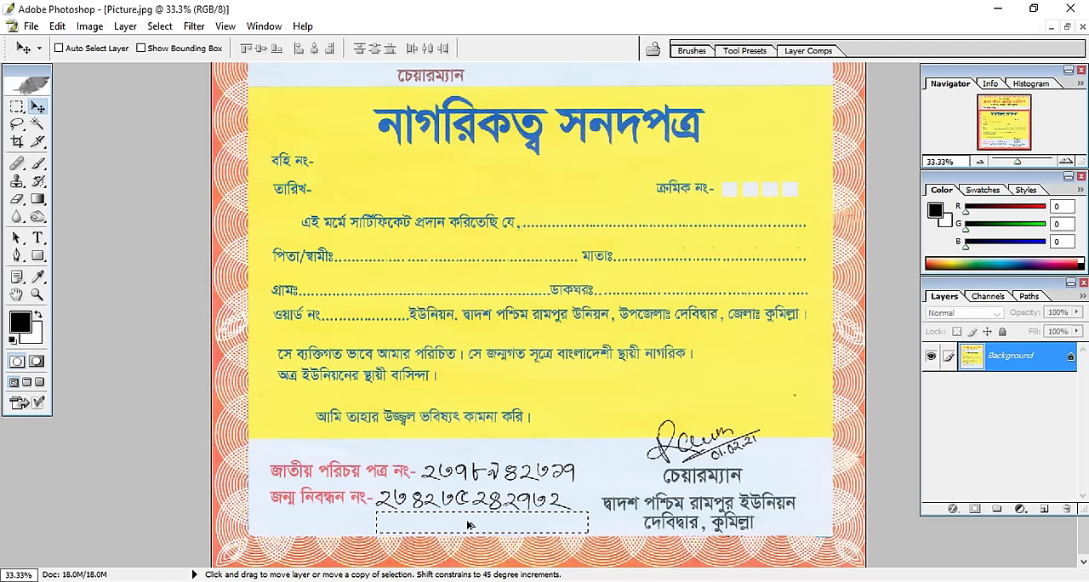
left_click_drag(474, 526, 526, 474)
key("ctrl+d")
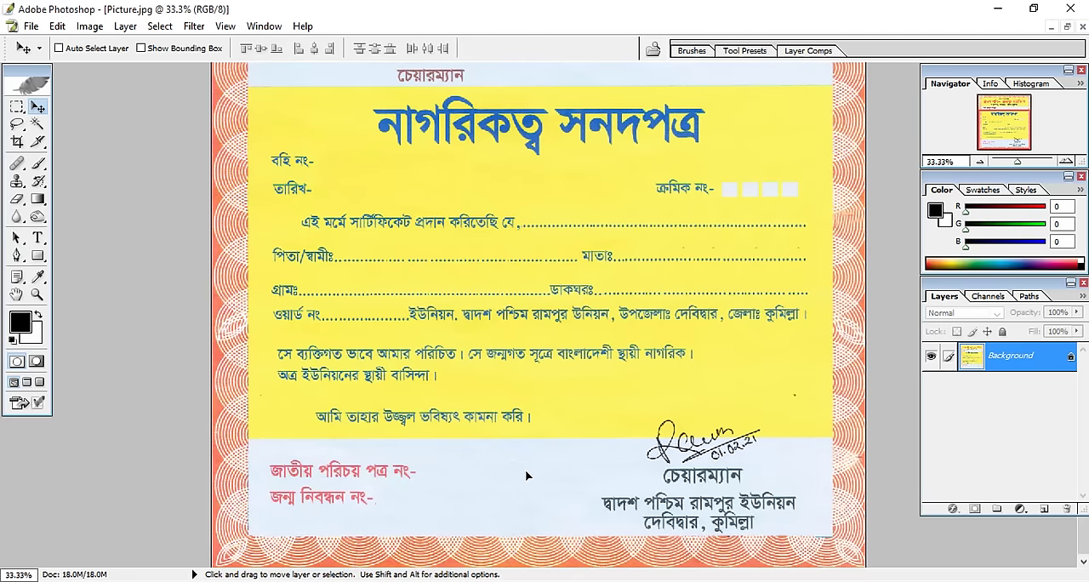
Cover the handwritten signature and date above the chairman's title (চেয়ারম্যান) with copied blank background, and deselect.
left_click(17, 107)
mouse_move(547, 411)
left_mouse_down()
mouse_move(644, 467)
mouse_move(677, 436)
mouse_move(746, 438)
left_mouse_up()
left_click(37, 108)
key("ctrl+d")
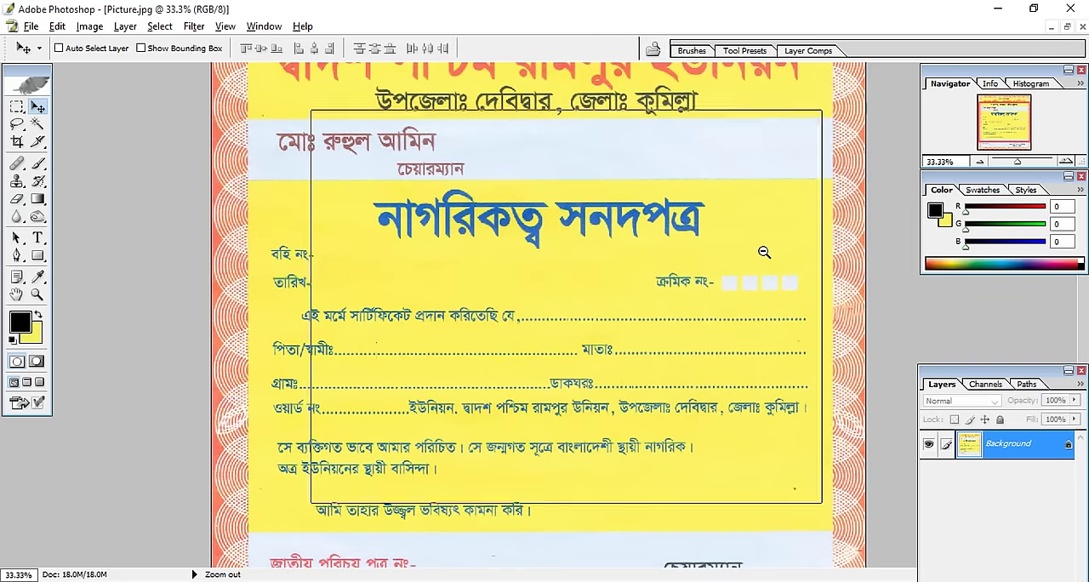
Review the whole certificate for leftover handwriting.
left_click(764, 252, "alt")
left_click(764, 252, "alt")
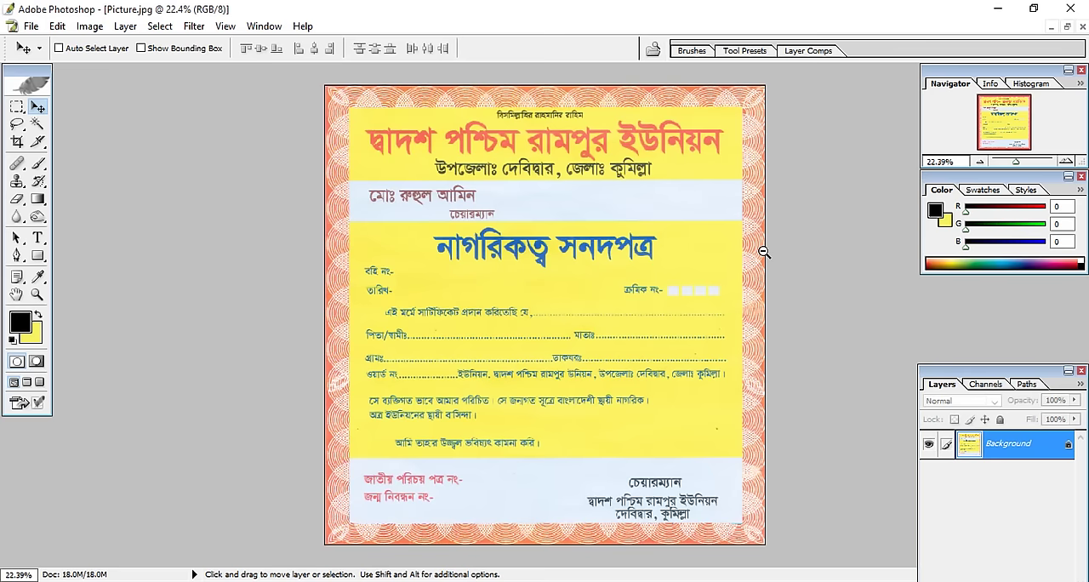
scroll(774, 266, "up", 2)
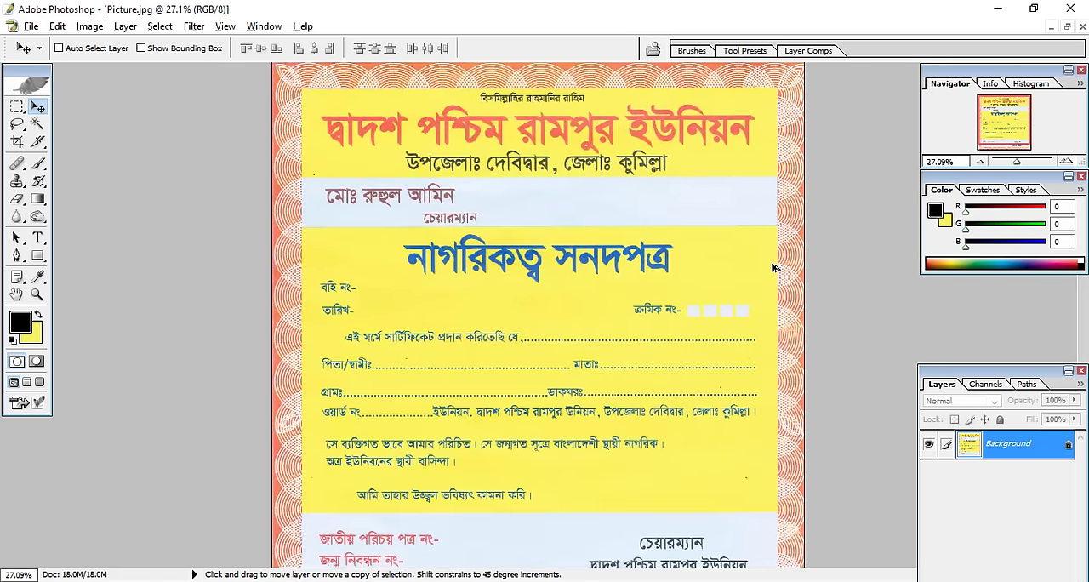
scroll(774, 267, "down", 1)
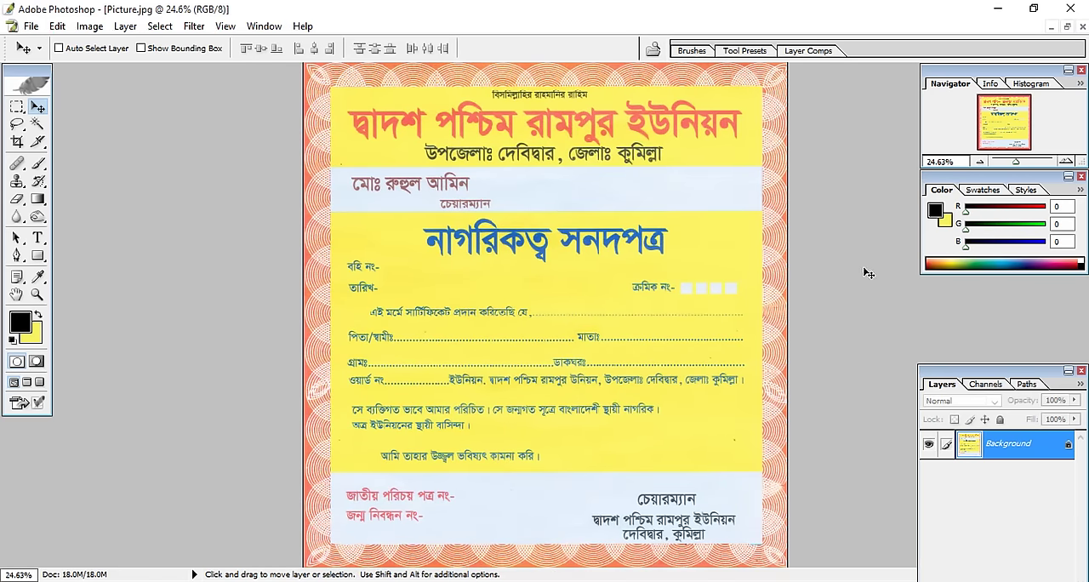